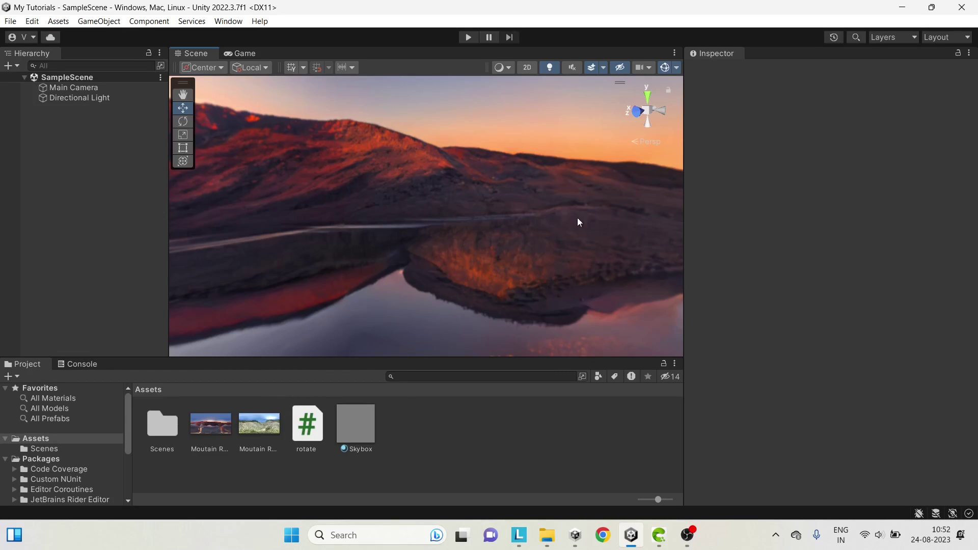
# Orbit the Scene view around the mountain sunset skybox, then bring NVIDIA Canvas forward
pyautogui.moveTo(605, 197); pyautogui.dragTo(398, 218)
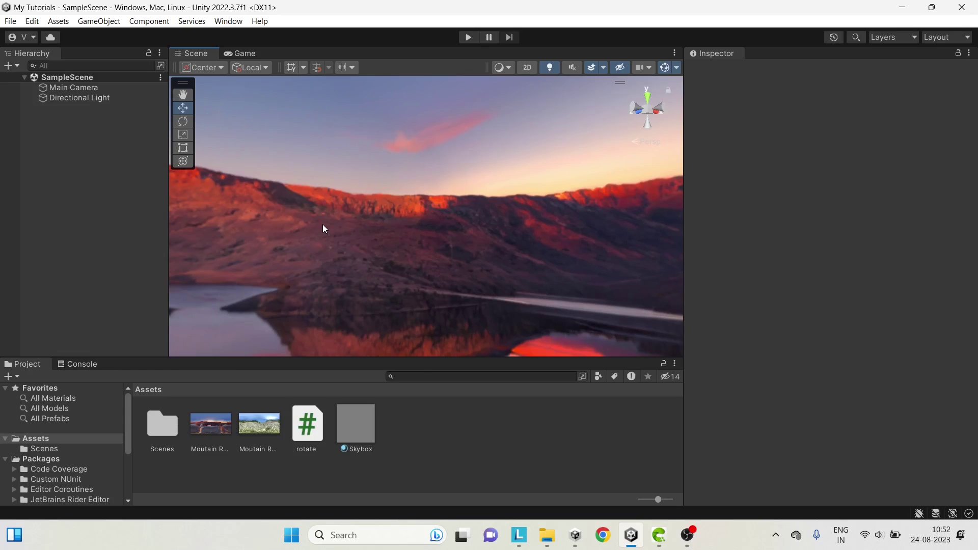
pyautogui.moveTo(322, 224); pyautogui.dragTo(554, 264)
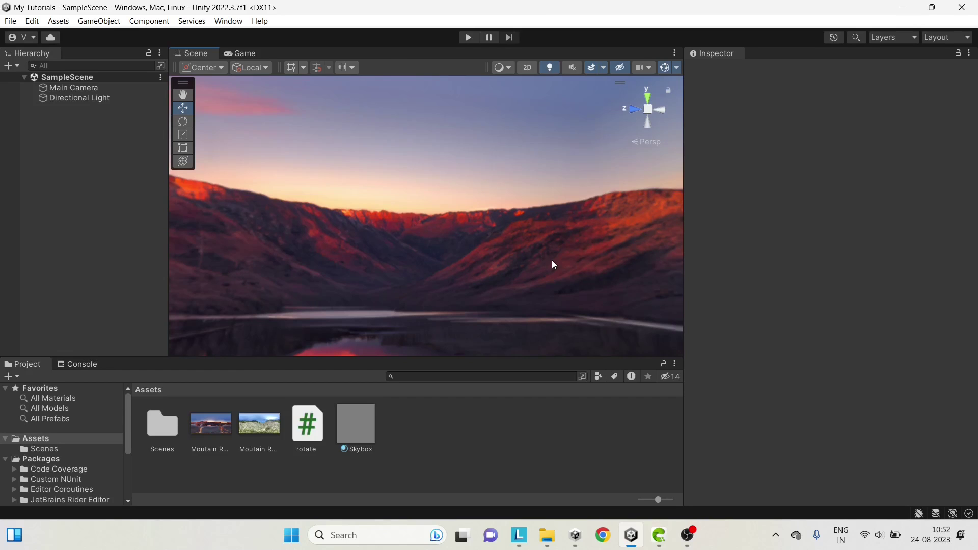
pyautogui.click(659, 535)
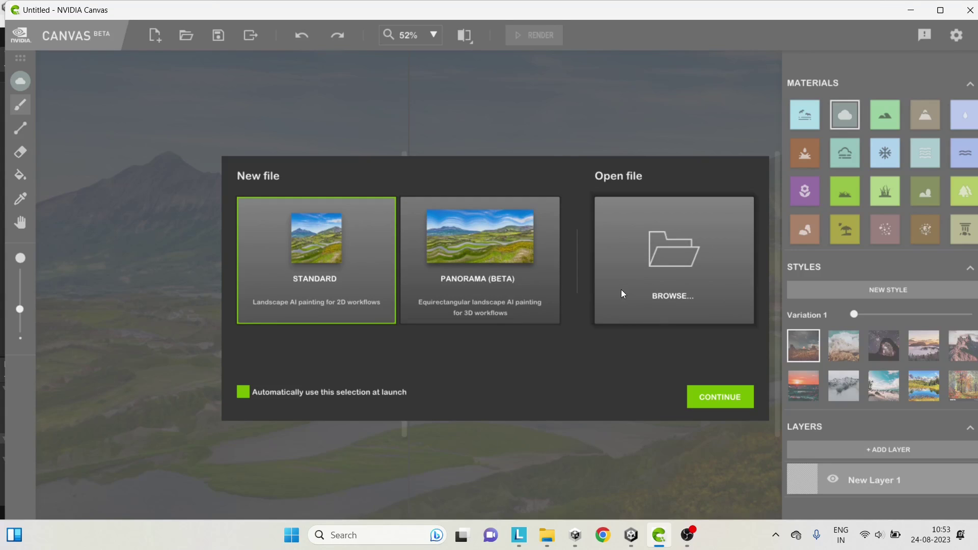
# Create a new Panorama (Beta) file with the default sky-and-grass layout
pyautogui.click(481, 278)
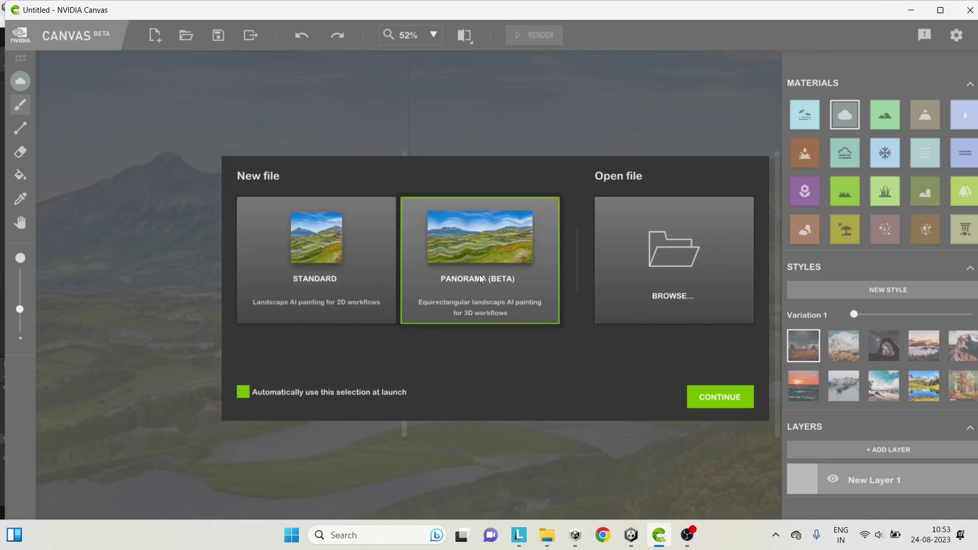
pyautogui.click(705, 397)
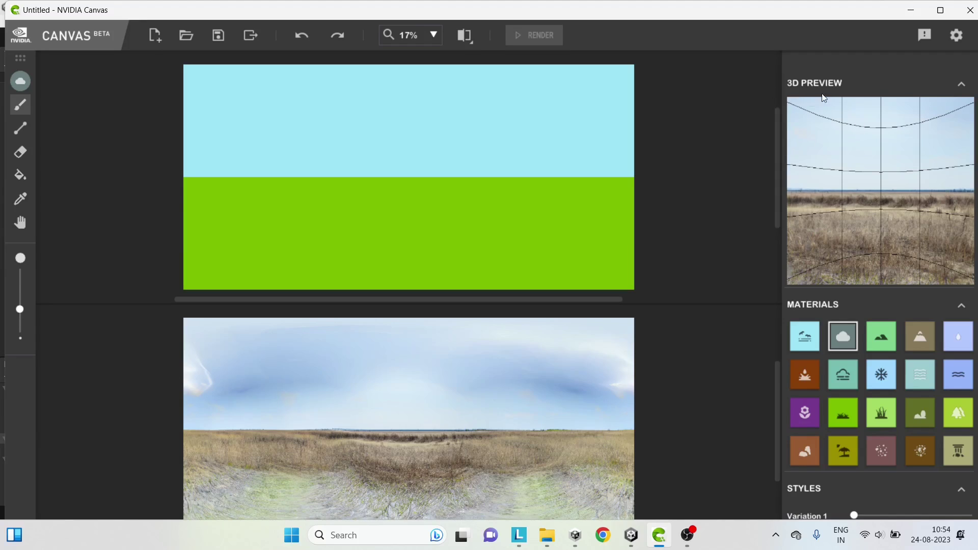
# Apply the purple sunset style from the Styles list to the panorama
pyautogui.moveTo(860, 168); pyautogui.dragTo(897, 154)
pyautogui.scroll(-4, 854, 444)
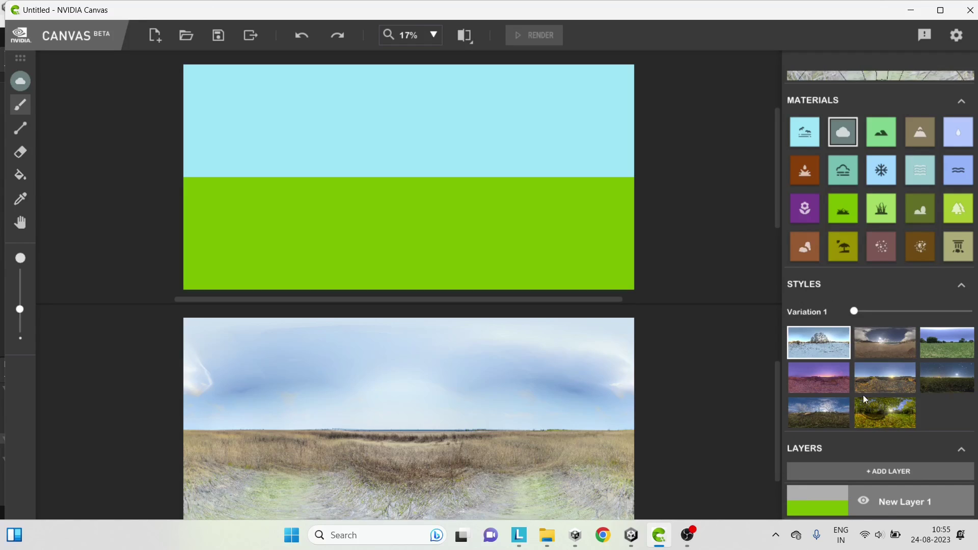
pyautogui.scroll(1, 878, 397)
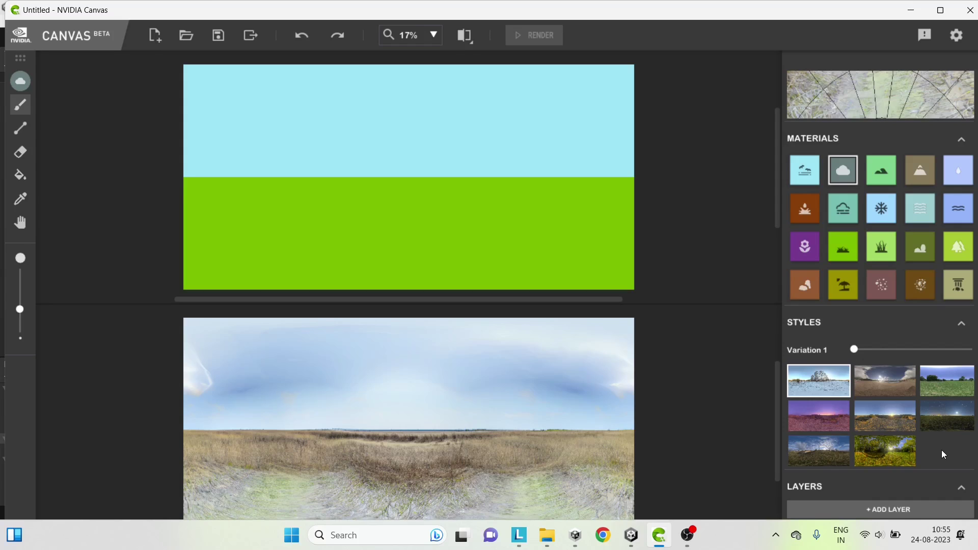
pyautogui.scroll(-1, 710, 420)
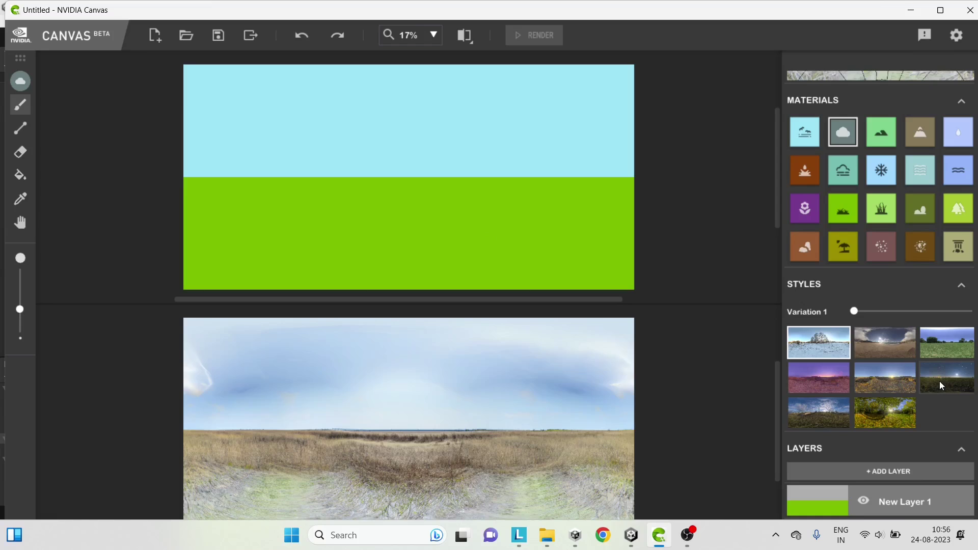
pyautogui.click(822, 381)
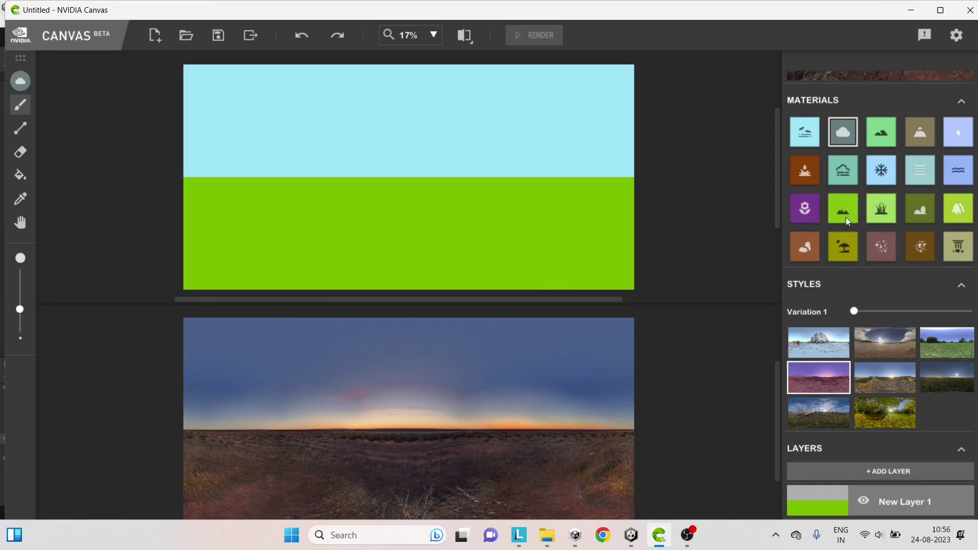
# Paint a tall grass strip across the bottom of the layout with an enlarged brush
pyautogui.click(886, 213)
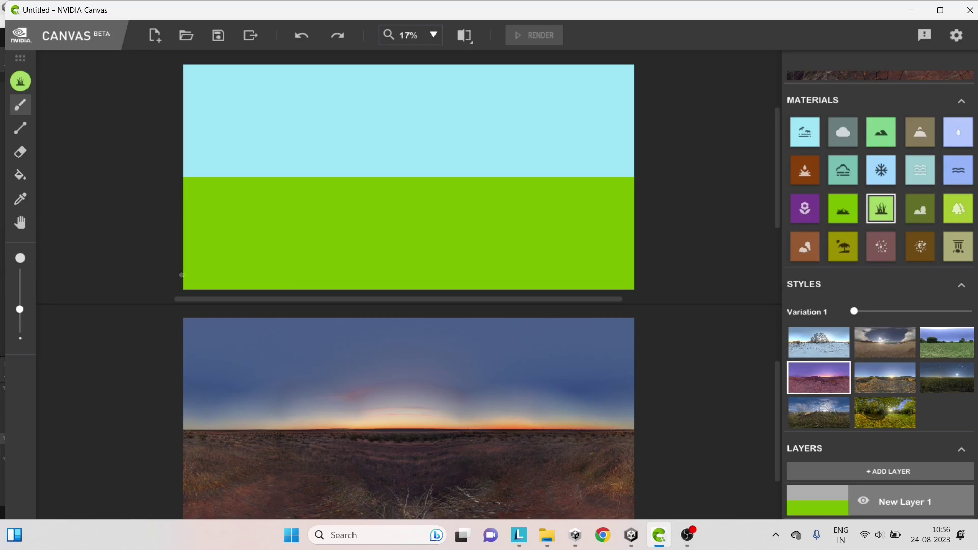
pyautogui.moveTo(19, 309); pyautogui.dragTo(20, 273)
pyautogui.moveTo(185, 263); pyautogui.dragTo(633, 266)
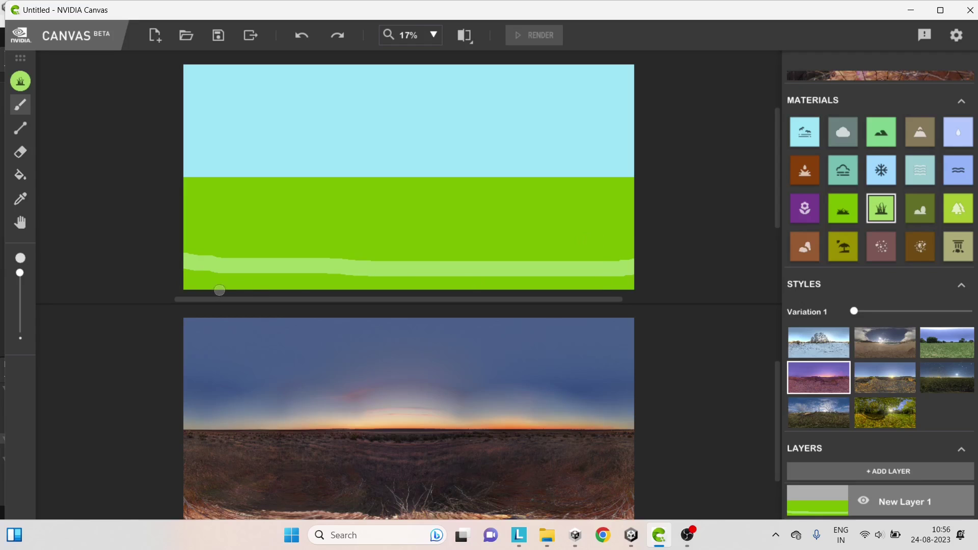
pyautogui.moveTo(192, 267)
pyautogui.mouseDown()
pyautogui.moveTo(180, 274)
pyautogui.moveTo(400, 280)
pyautogui.mouseUp()
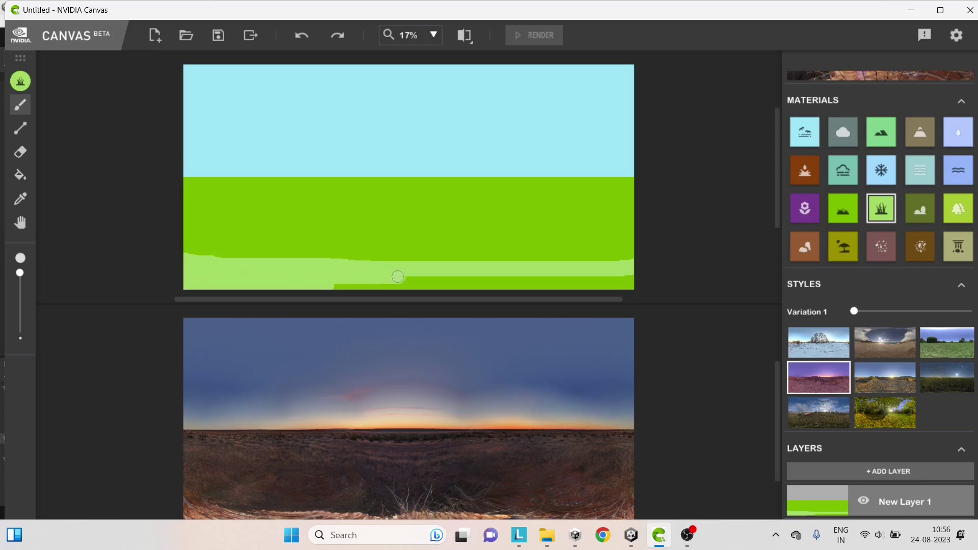
# Fill the lower strip solidly with tall grass using the Fill tool
pyautogui.click(19, 175)
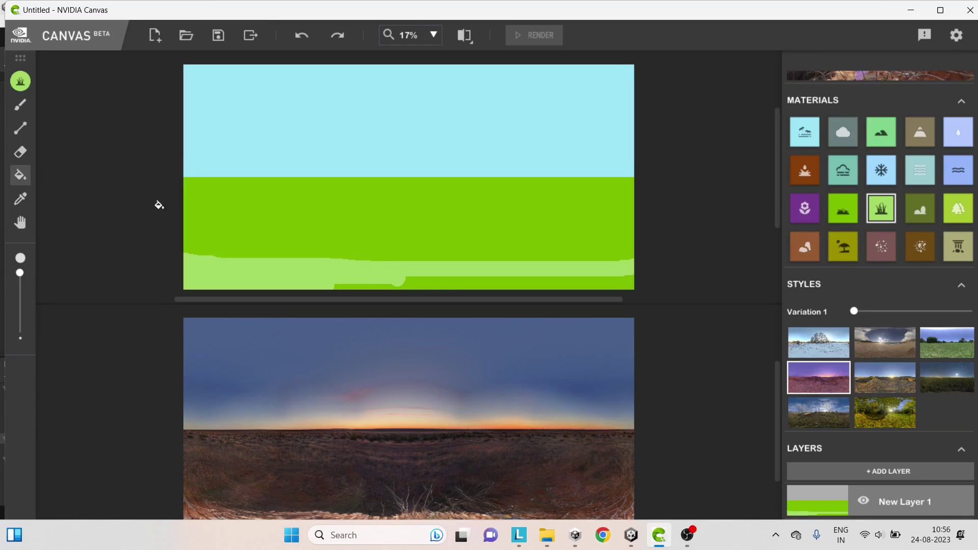
pyautogui.click(410, 279)
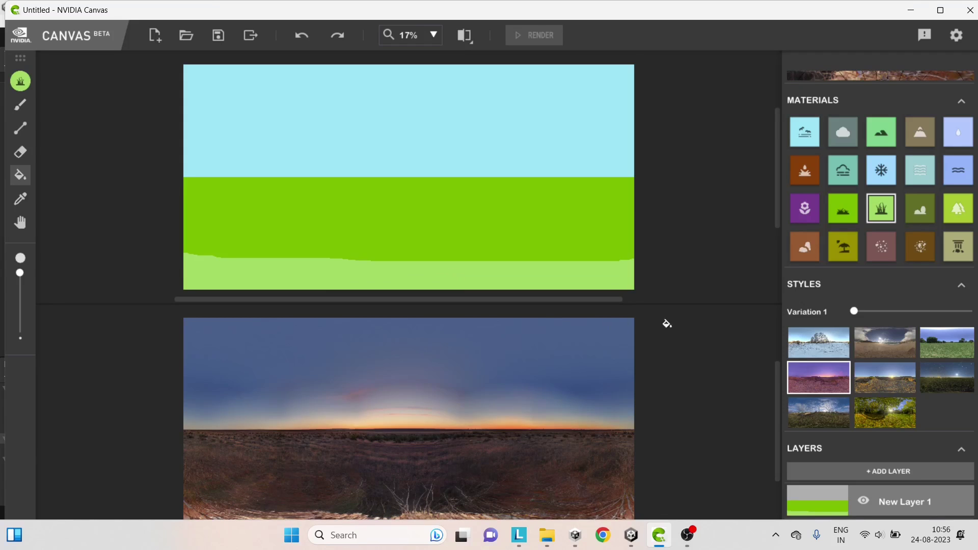
pyautogui.scroll(-2, 681, 360)
pyautogui.scroll(-1, 681, 360)
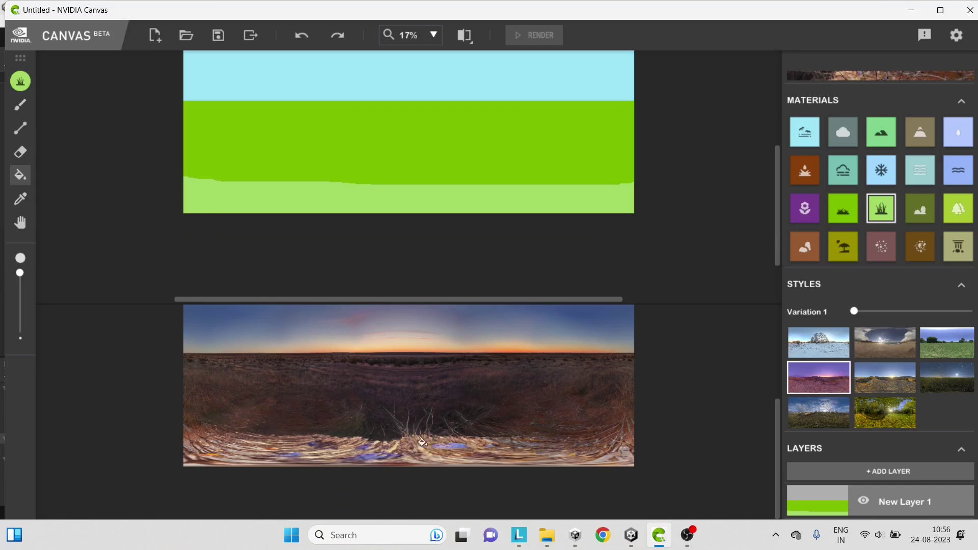
pyautogui.scroll(1, 453, 437)
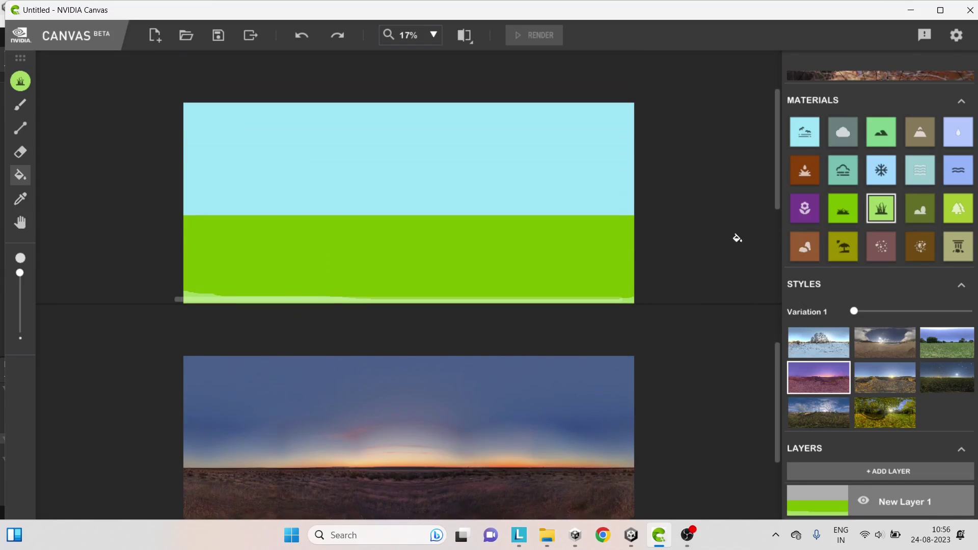
pyautogui.scroll(4, 861, 249)
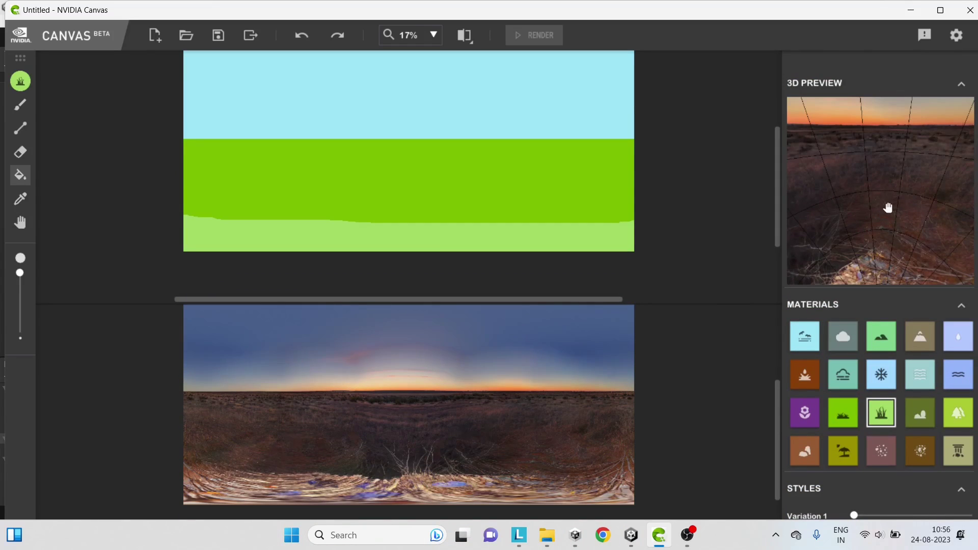
pyautogui.moveTo(888, 208); pyautogui.dragTo(657, 219)
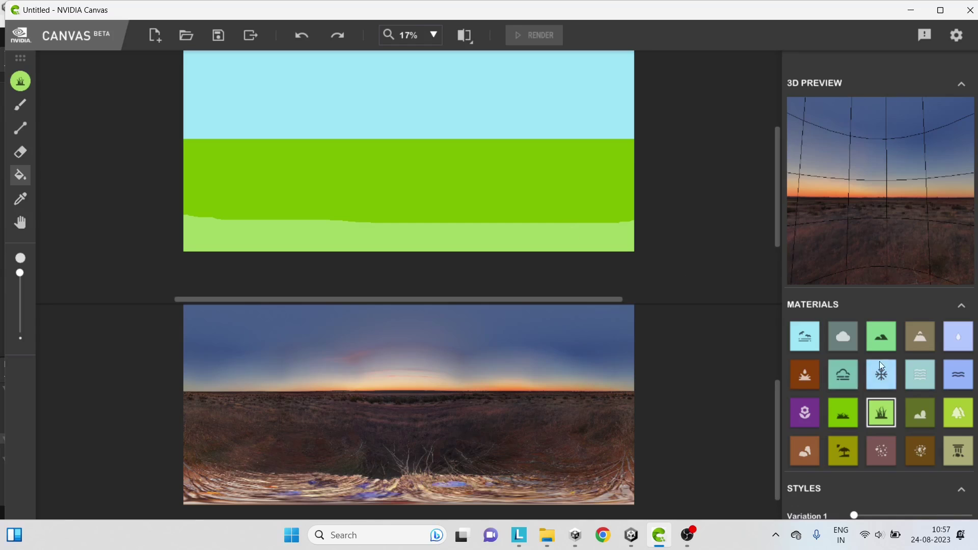
# Fill the green middle field with the Forest material, rendering autumn woodland
pyautogui.click(954, 414)
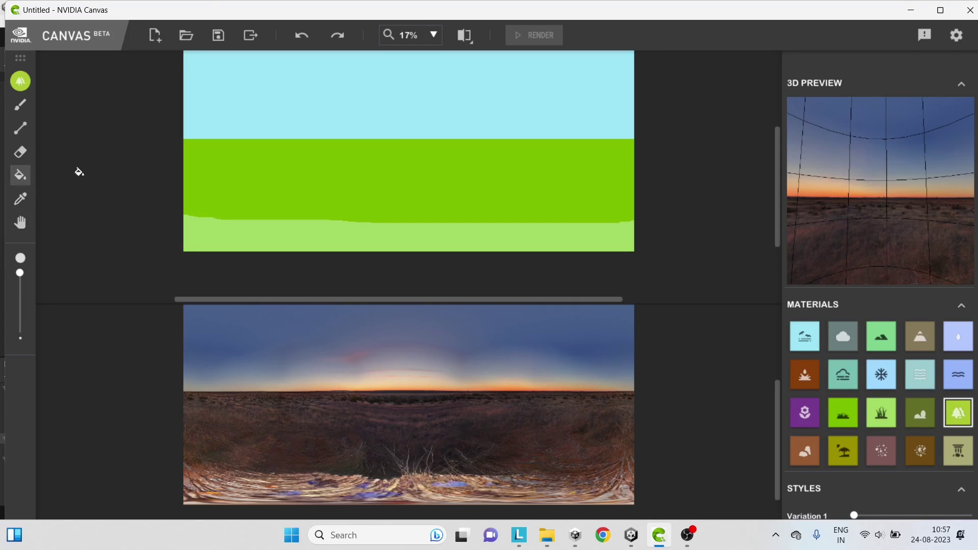
pyautogui.click(443, 199)
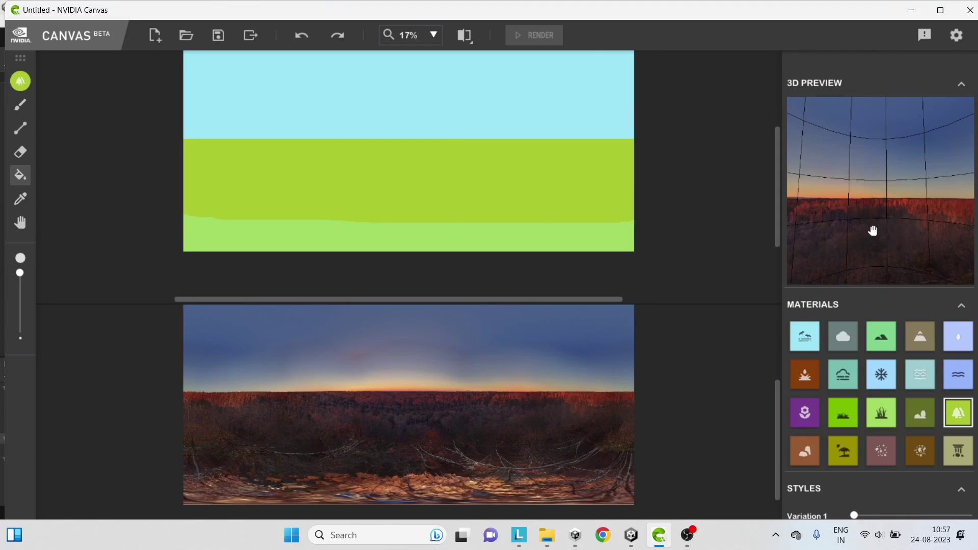
pyautogui.moveTo(880, 225); pyautogui.dragTo(816, 223)
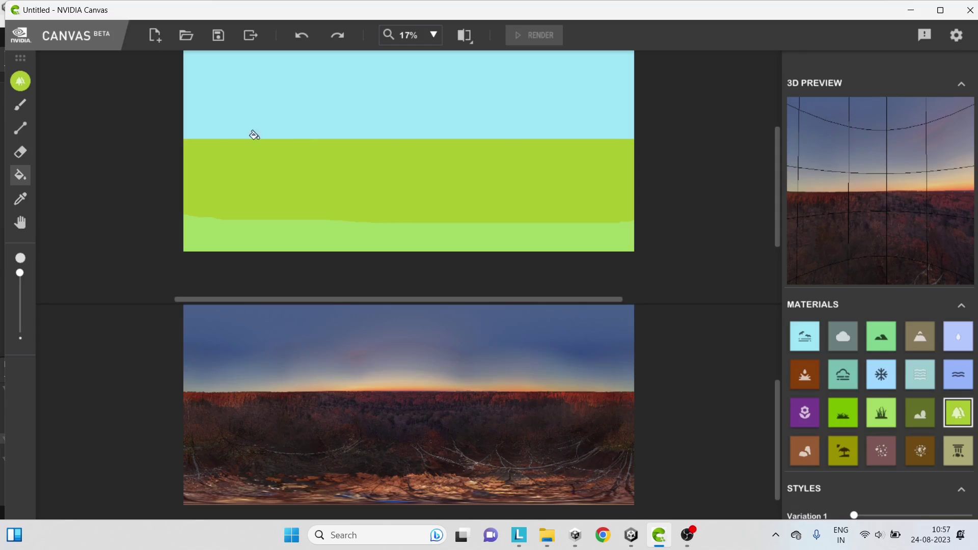
pyautogui.click(923, 344)
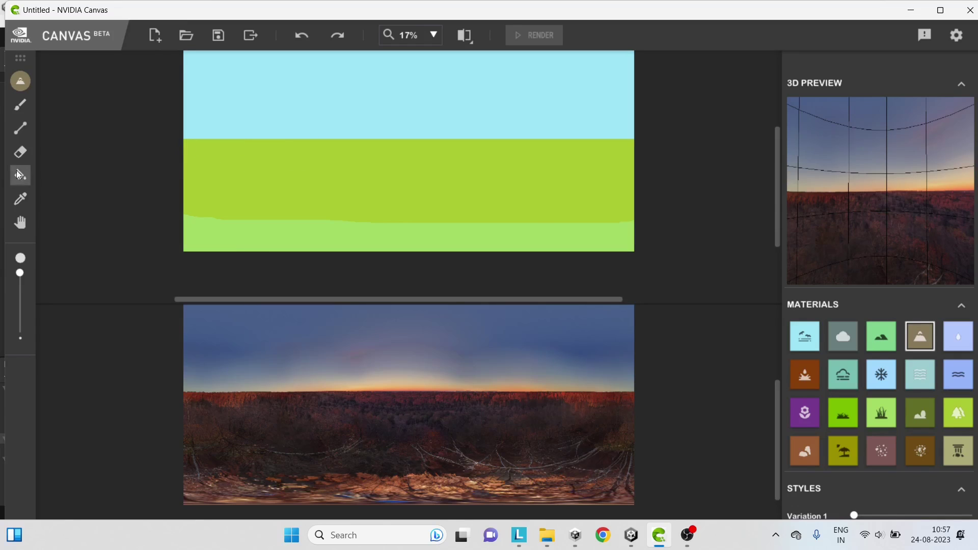
# Paint a Mountain ridge along the horizon with the Brush
pyautogui.click(21, 105)
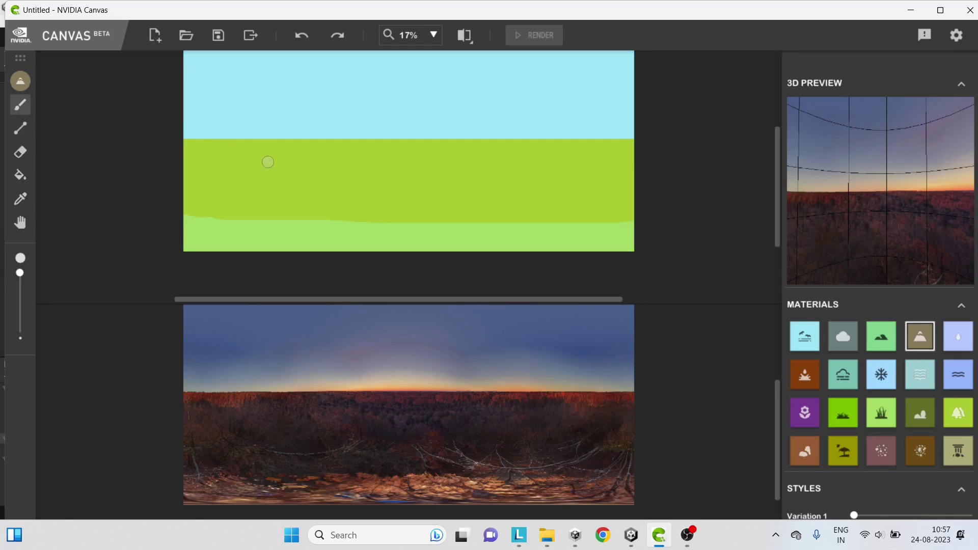
pyautogui.moveTo(185, 143)
pyautogui.mouseDown()
pyautogui.moveTo(316, 133)
pyautogui.moveTo(466, 149)
pyautogui.moveTo(635, 137)
pyautogui.mouseUp()
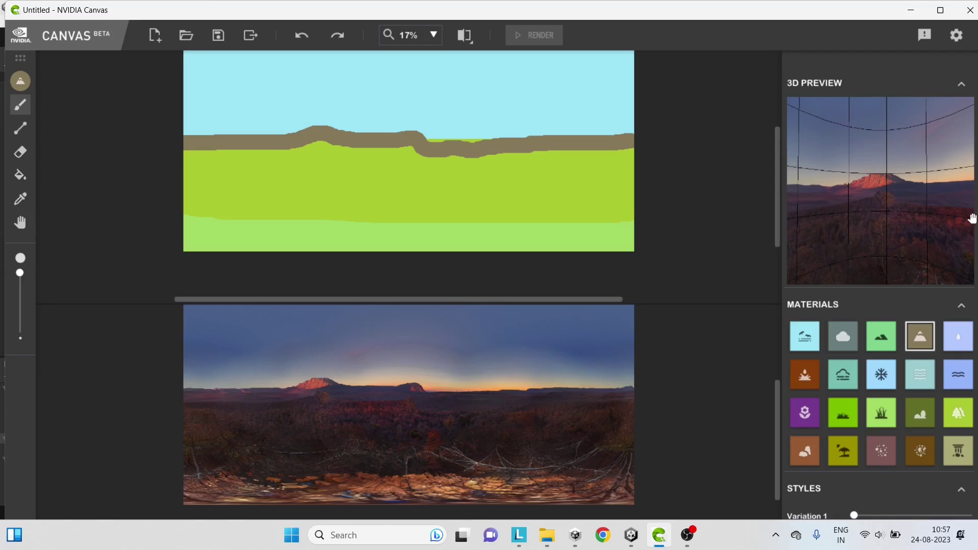
pyautogui.moveTo(919, 181); pyautogui.dragTo(929, 208)
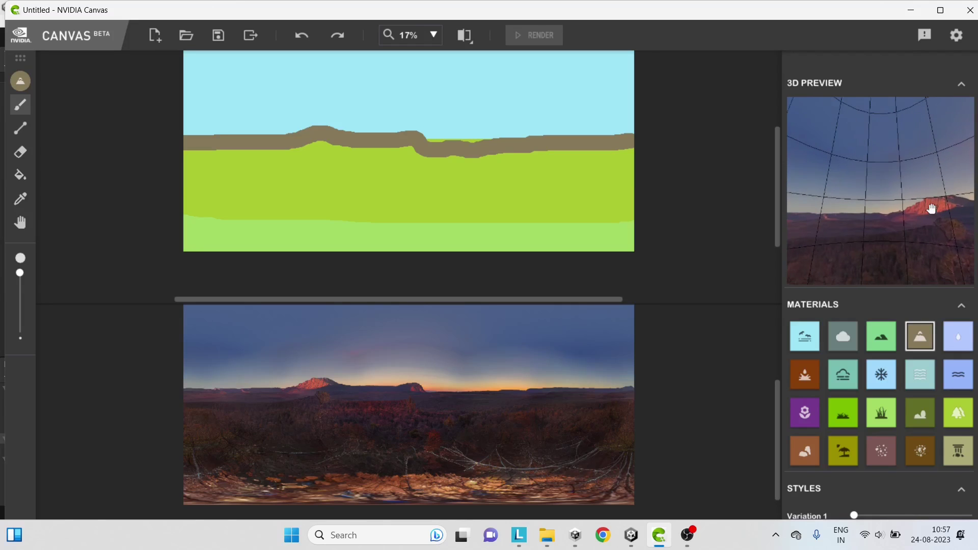
# Paint two Cloud streaks across the upper-left and right sky
pyautogui.click(844, 336)
pyautogui.moveTo(257, 95); pyautogui.dragTo(332, 88)
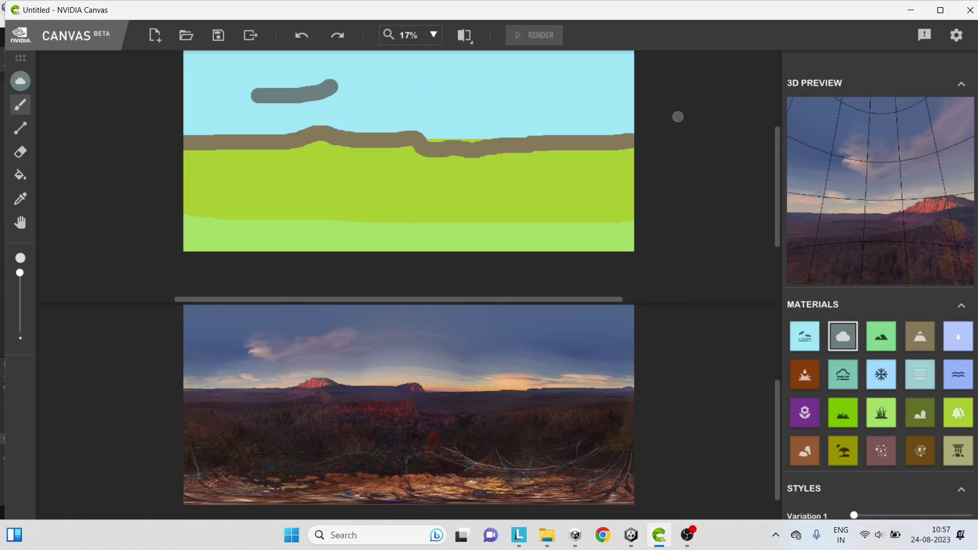
pyautogui.moveTo(448, 83); pyautogui.dragTo(585, 93)
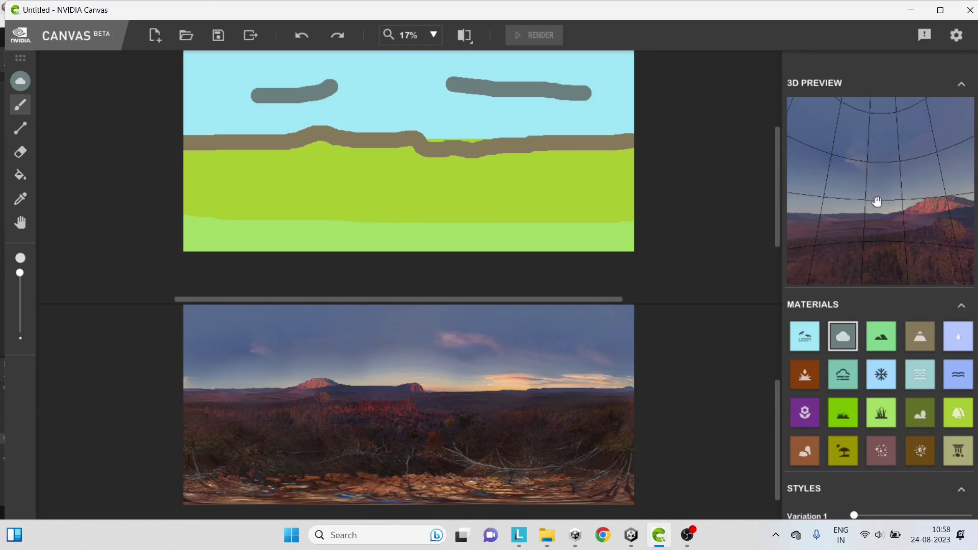
pyautogui.moveTo(917, 205)
pyautogui.mouseDown()
pyautogui.moveTo(857, 201)
pyautogui.moveTo(906, 196)
pyautogui.mouseUp()
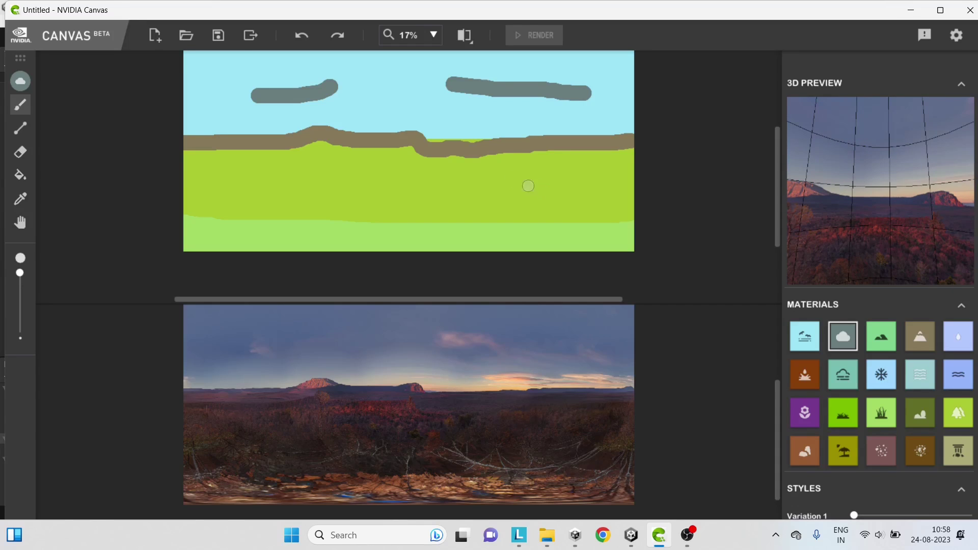
# Export the panorama as Tutorial_skybox EXR into the Skybox folder, then close NVIDIA Canvas
pyautogui.click(251, 38)
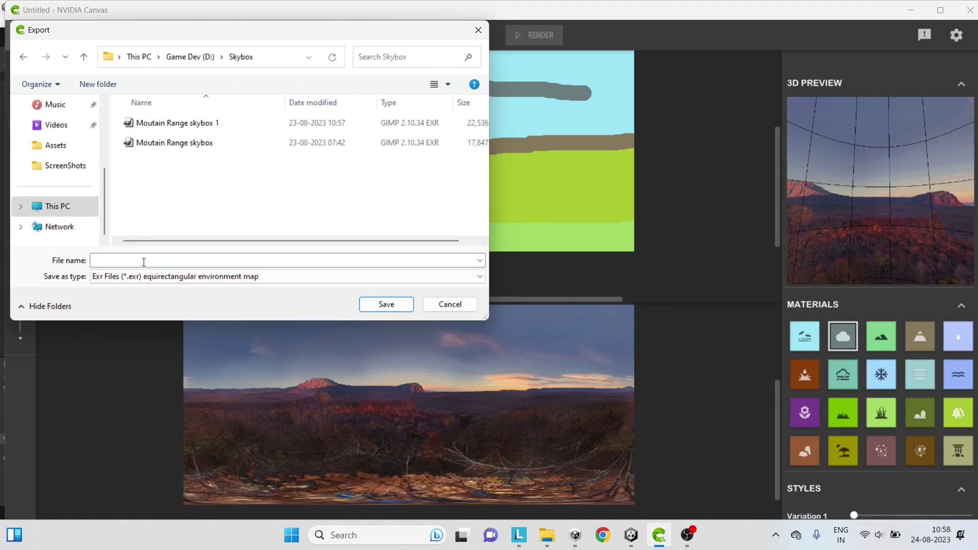
pyautogui.write('Tutorial_skybox')
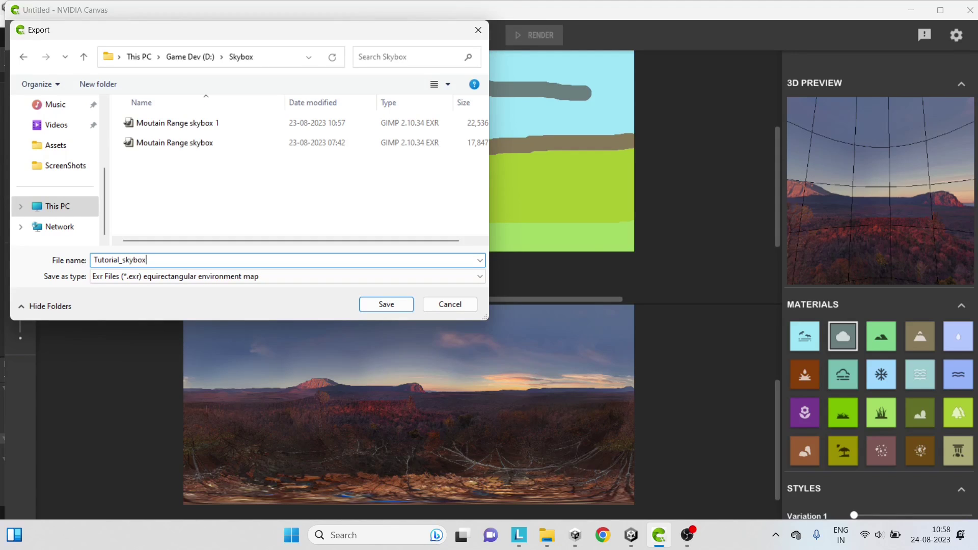
pyautogui.press('Return')
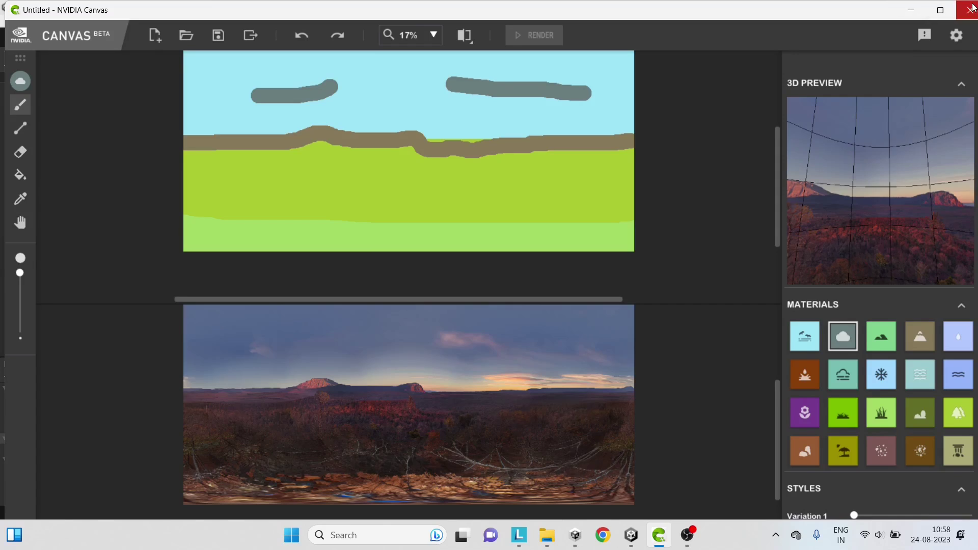
pyautogui.click(970, 10)
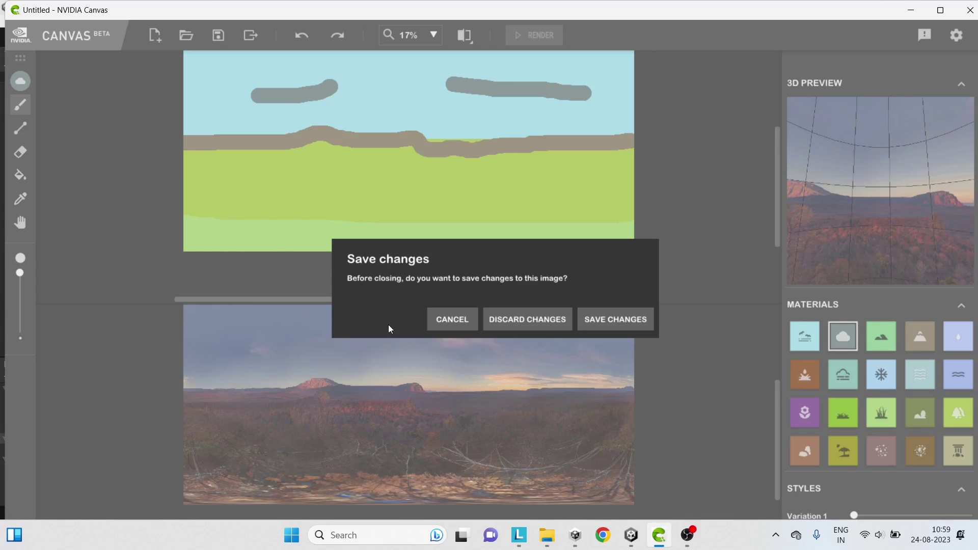
# Discard changes to the untitled panorama so Canvas closes without saving
pyautogui.click(543, 322)
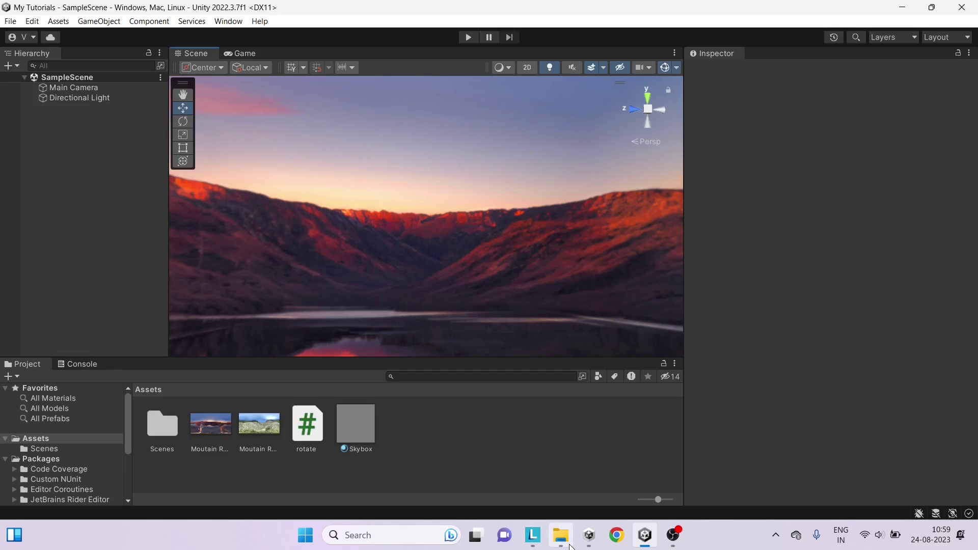
# Drag Tutorial_skybox.exr from the Skybox folder into Unity's Project Assets panel
pyautogui.moveTo(570, 545)
pyautogui.click(556, 476)
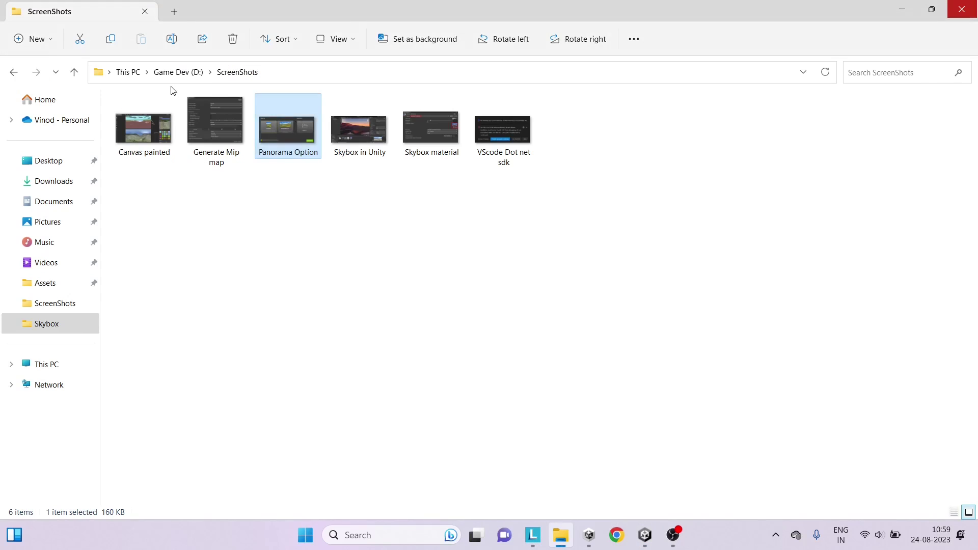
pyautogui.hotkey('alt', 'Left')
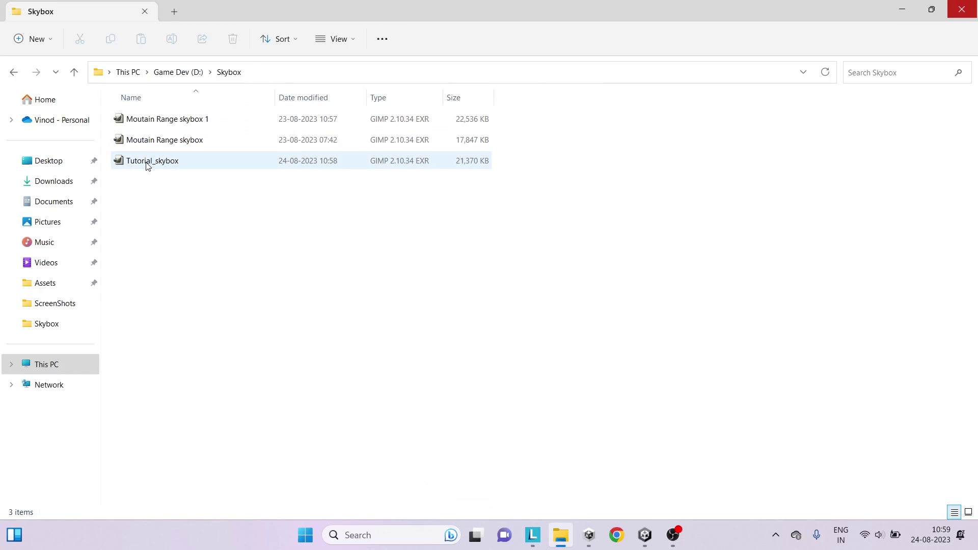
pyautogui.moveTo(148, 163); pyautogui.dragTo(424, 436)
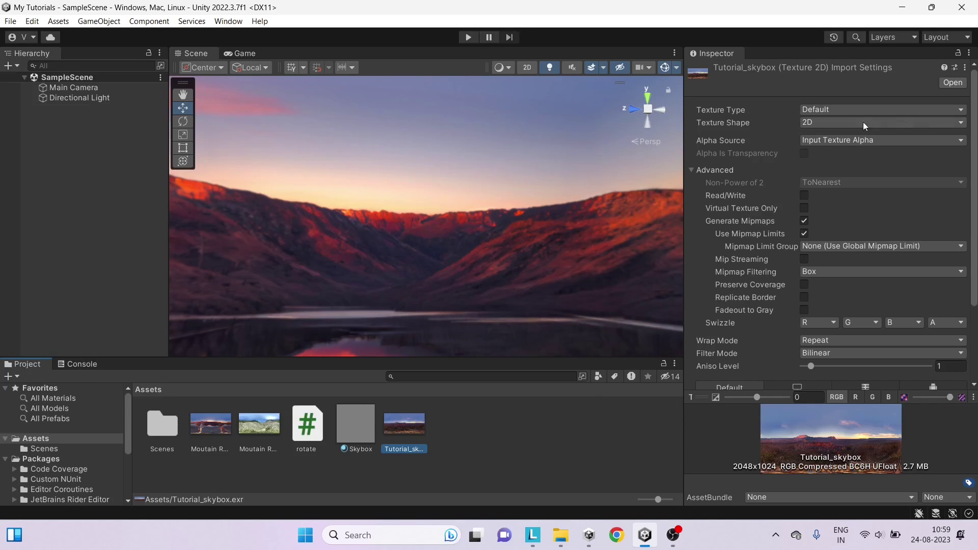
# Turn off Generate Mipmaps for Tutorial_skybox, apply it, and deselect the asset
pyautogui.click(804, 221)
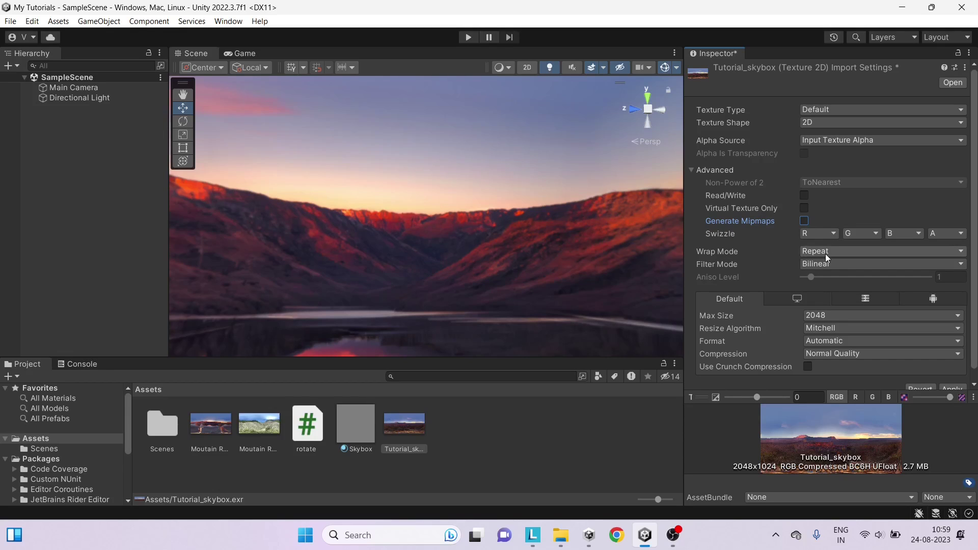
pyautogui.click(952, 388)
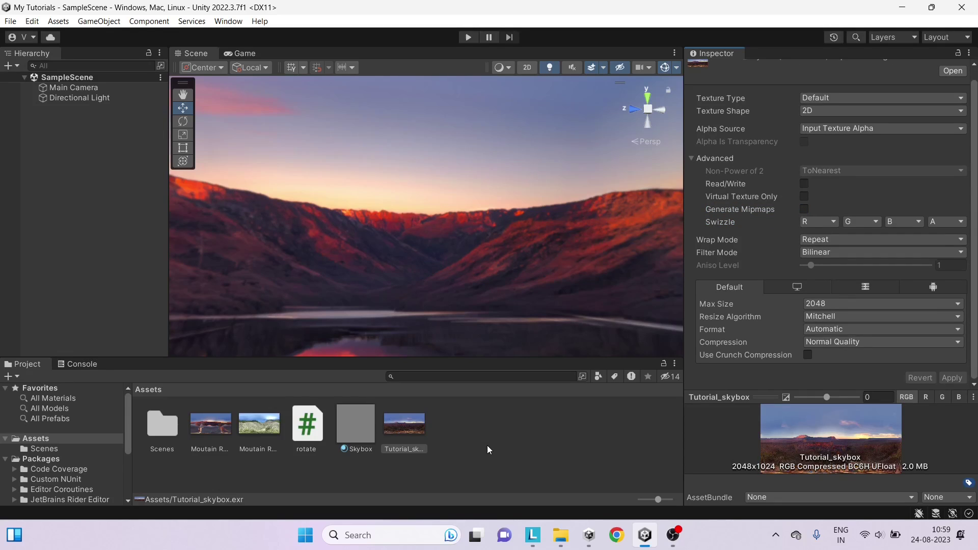
pyautogui.click(487, 445)
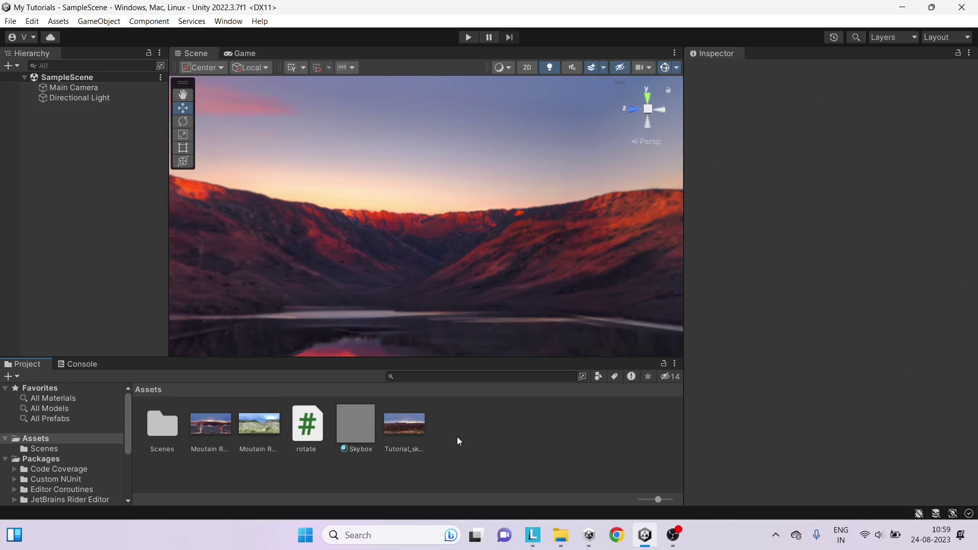
# Switch the Skybox material's shader to Skybox/Panoramic
pyautogui.rightClick(493, 426)
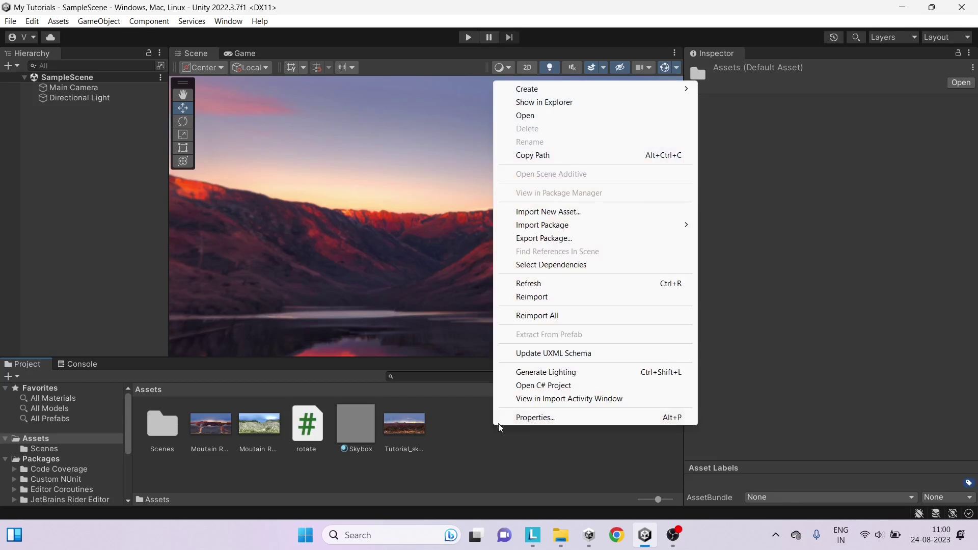
pyautogui.moveTo(592, 96)
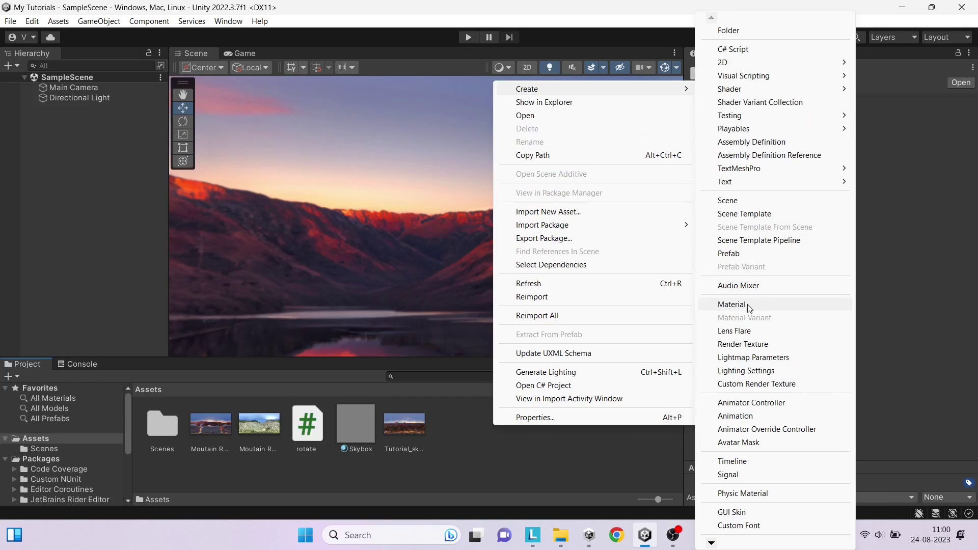
pyautogui.click(537, 471)
pyautogui.click(368, 432)
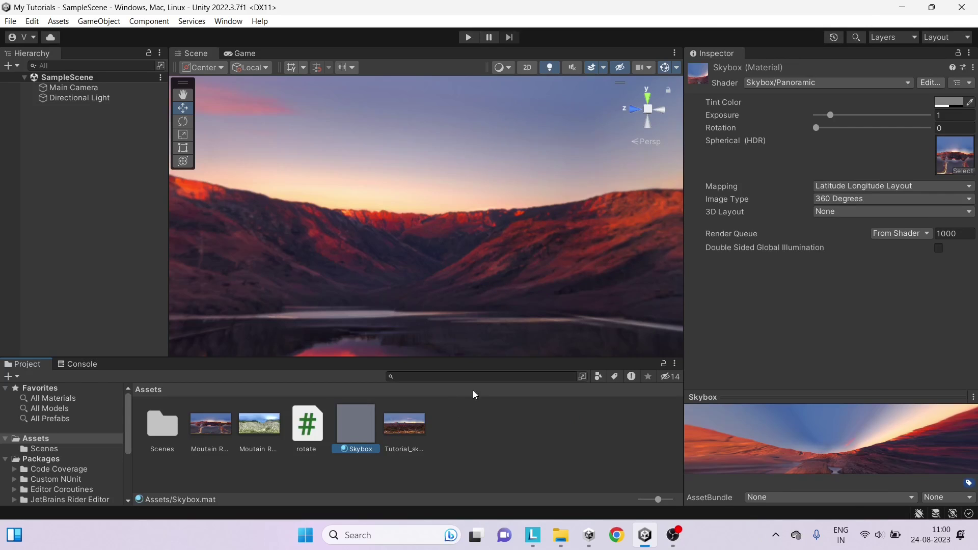
pyautogui.click(769, 83)
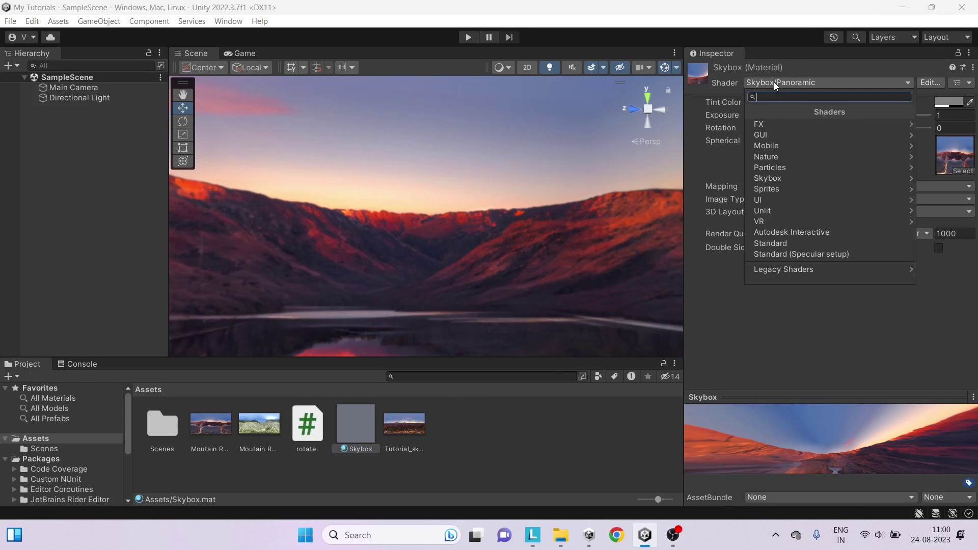
pyautogui.click(791, 176)
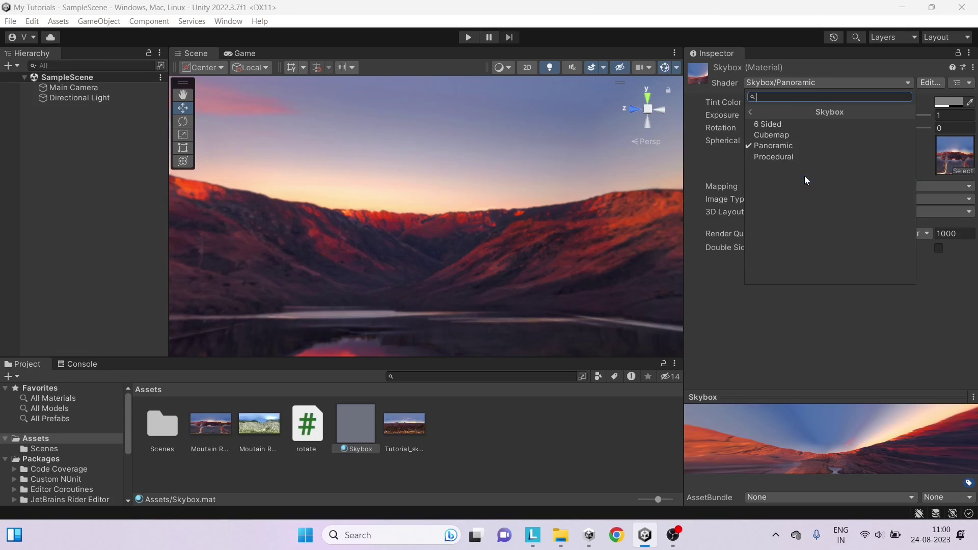
pyautogui.click(781, 146)
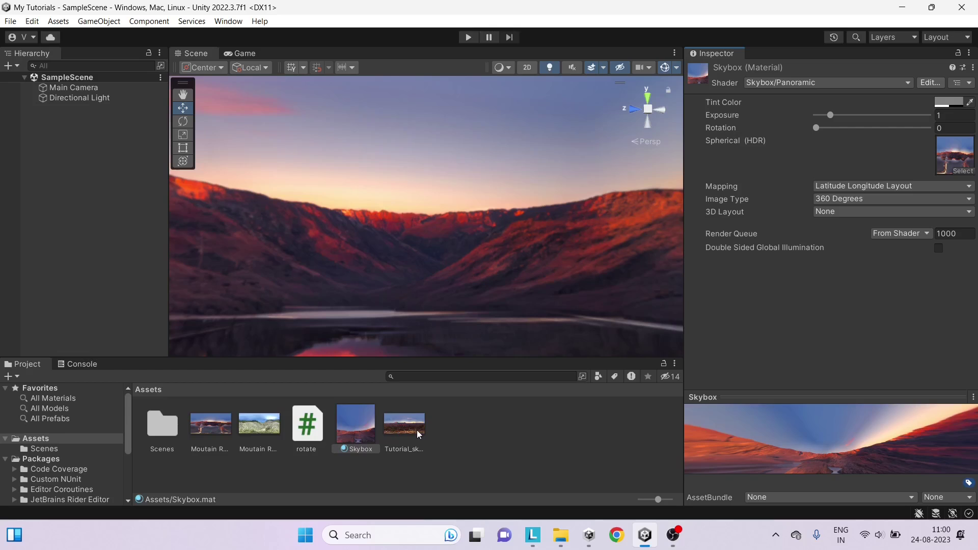
# Assign Tutorial_skybox to the Spherical (HDR) slot and look around the resulting sky
pyautogui.moveTo(414, 428); pyautogui.dragTo(954, 166)
pyautogui.moveTo(954, 166); pyautogui.dragTo(954, 166)
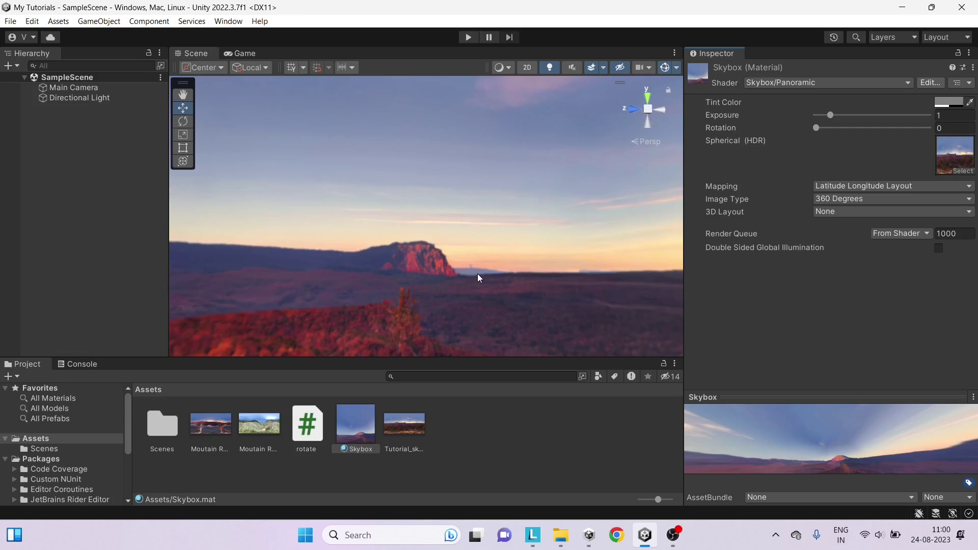
pyautogui.moveTo(493, 258); pyautogui.dragTo(378, 171)
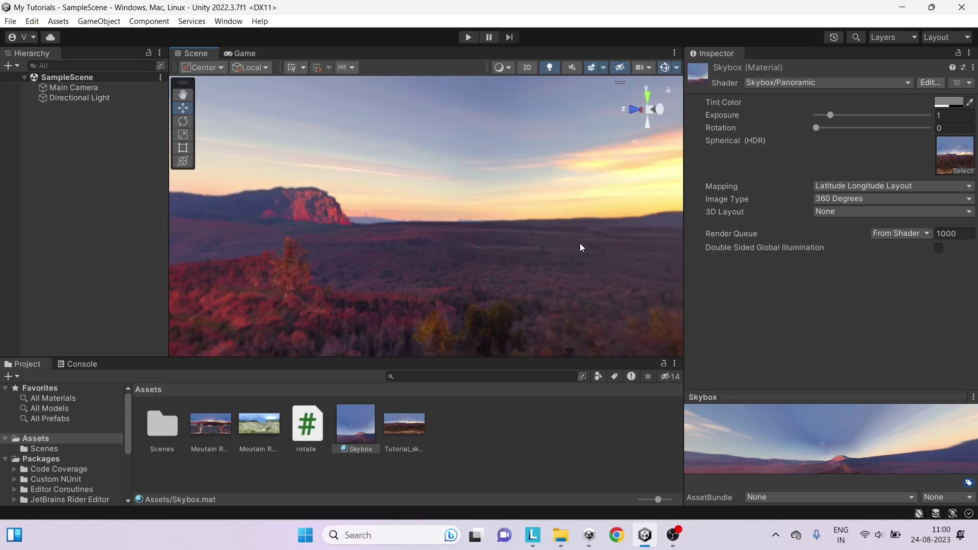
pyautogui.moveTo(580, 245); pyautogui.dragTo(400, 205)
pyautogui.moveTo(295, 245); pyautogui.dragTo(131, 227)
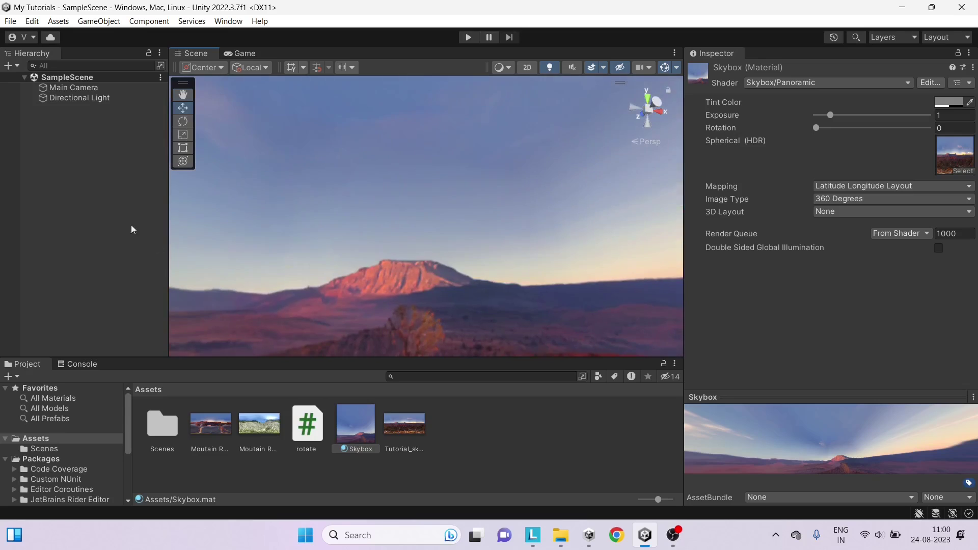
pyautogui.moveTo(308, 306); pyautogui.dragTo(382, 278)
pyautogui.click(404, 426)
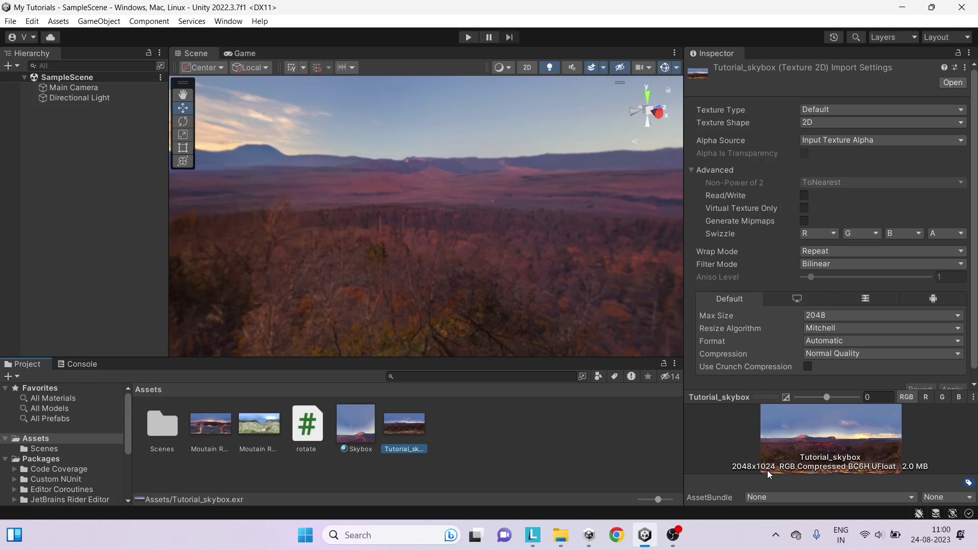
pyautogui.moveTo(522, 241); pyautogui.dragTo(297, 210)
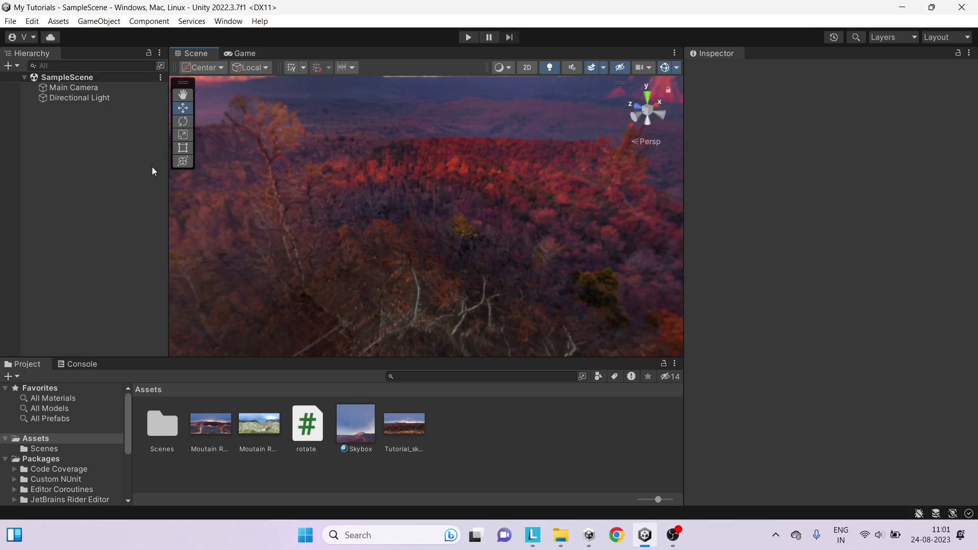
# Add a 3D Plane object to the scene from the Hierarchy
pyautogui.click(19, 65)
pyautogui.moveTo(72, 108)
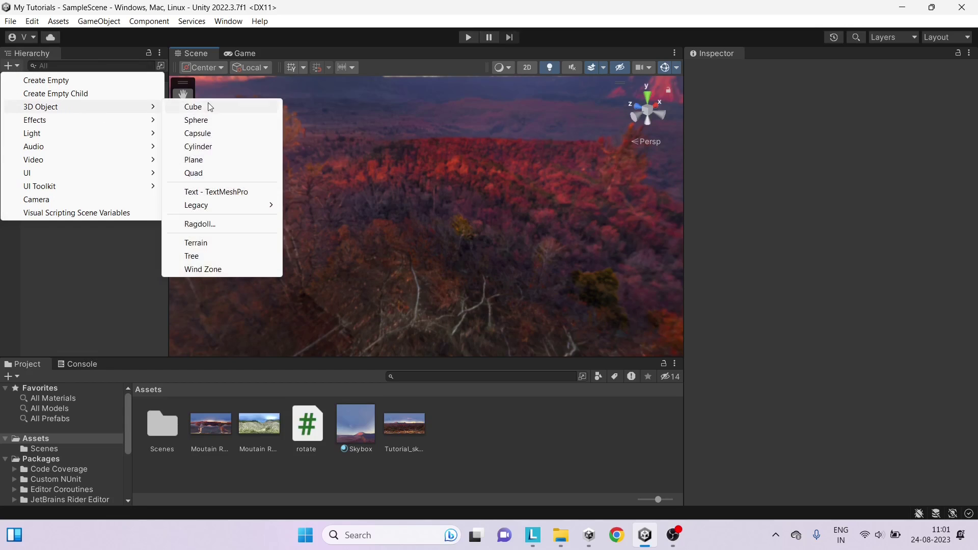
pyautogui.click(193, 160)
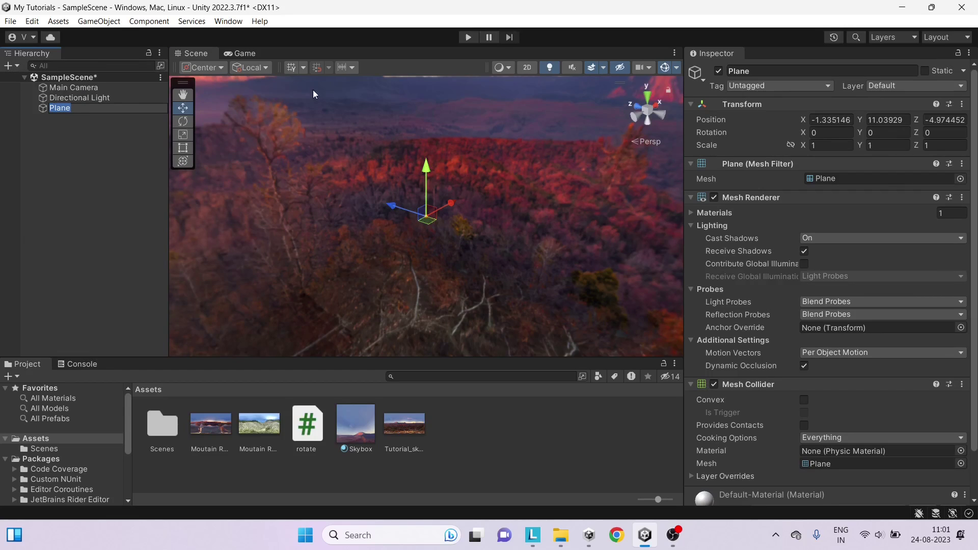
# Scale the plane to 100 on X and Z, then select the Skybox material
pyautogui.click(844, 147)
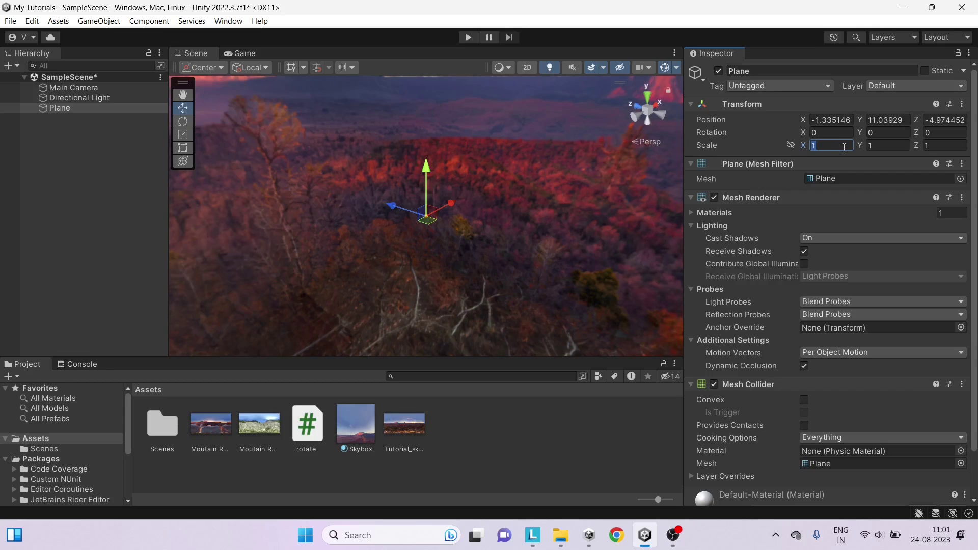
pyautogui.write('100')
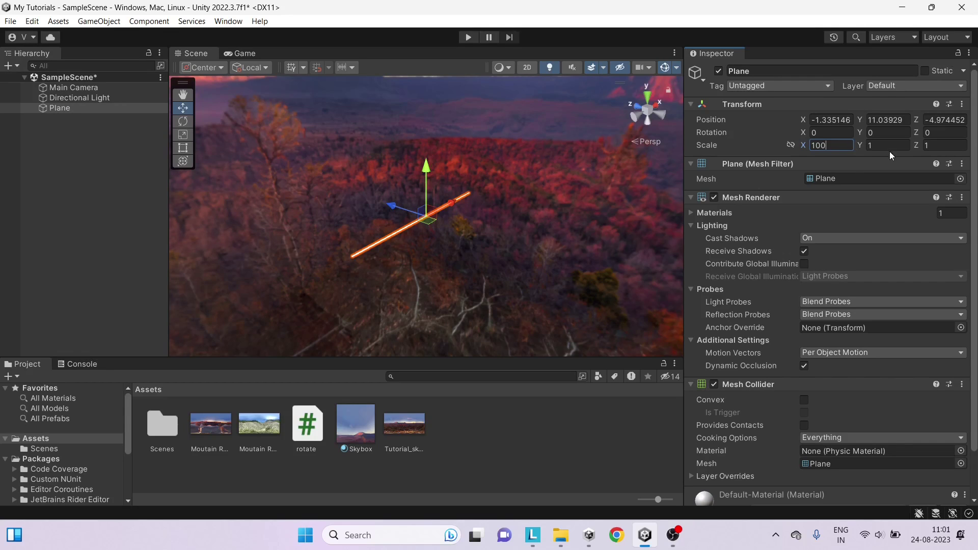
pyautogui.click(939, 145)
pyautogui.write('00')
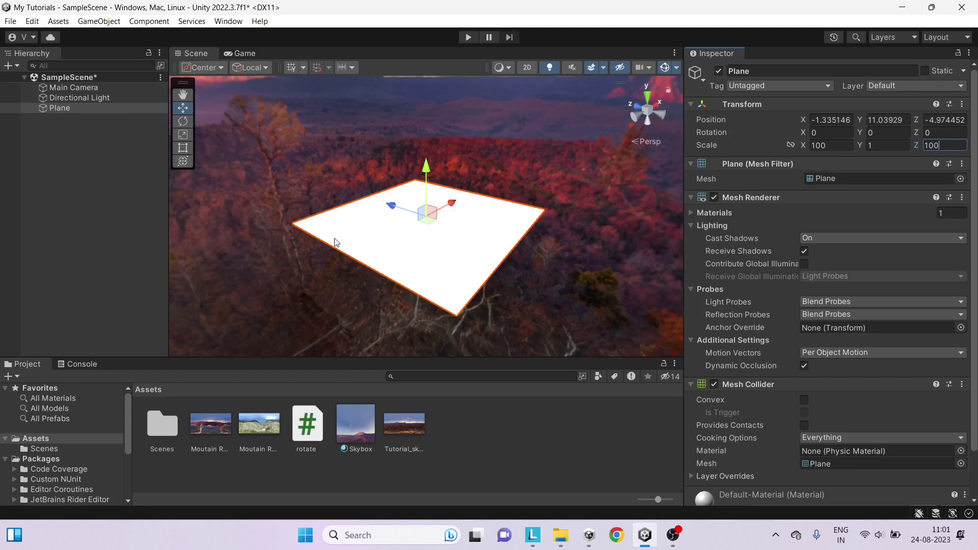
pyautogui.keyDown('alt'); pyautogui.moveTo(337, 242); pyautogui.dragTo(433, 351); pyautogui.keyUp('alt')
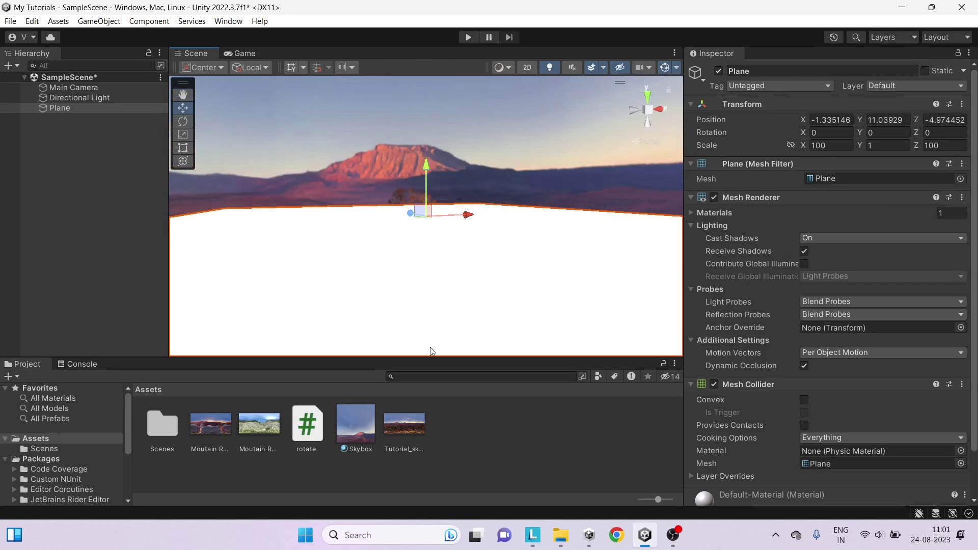
pyautogui.click(350, 435)
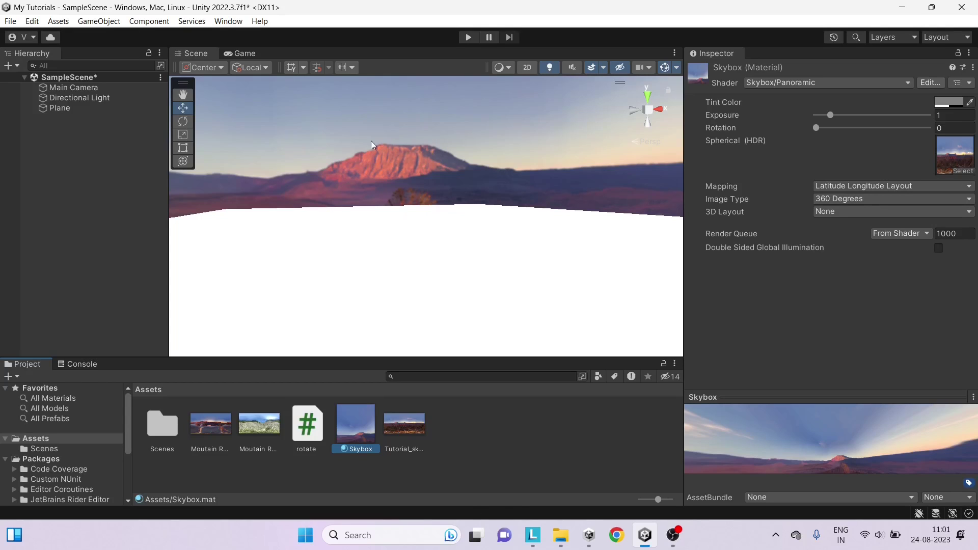
pyautogui.click(223, 23)
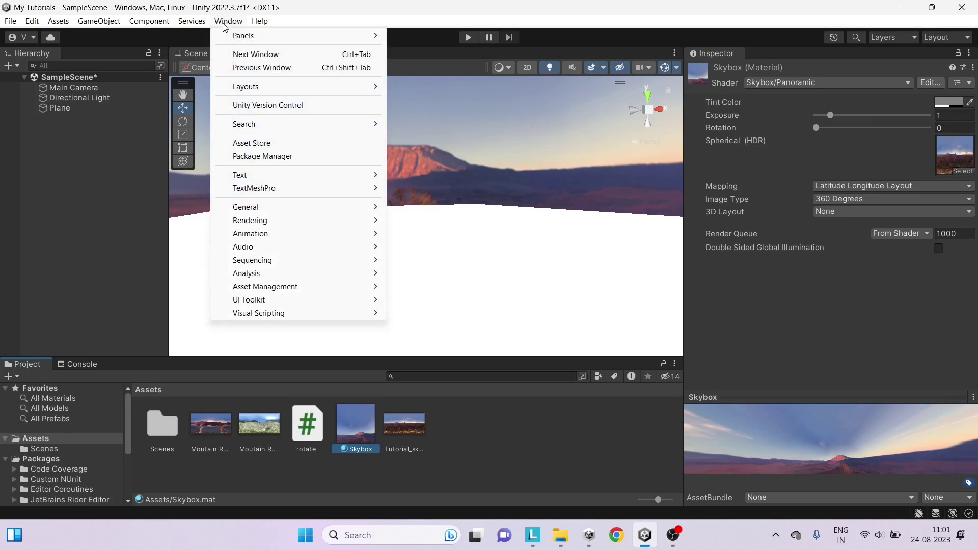
pyautogui.moveTo(295, 223)
pyautogui.click(419, 222)
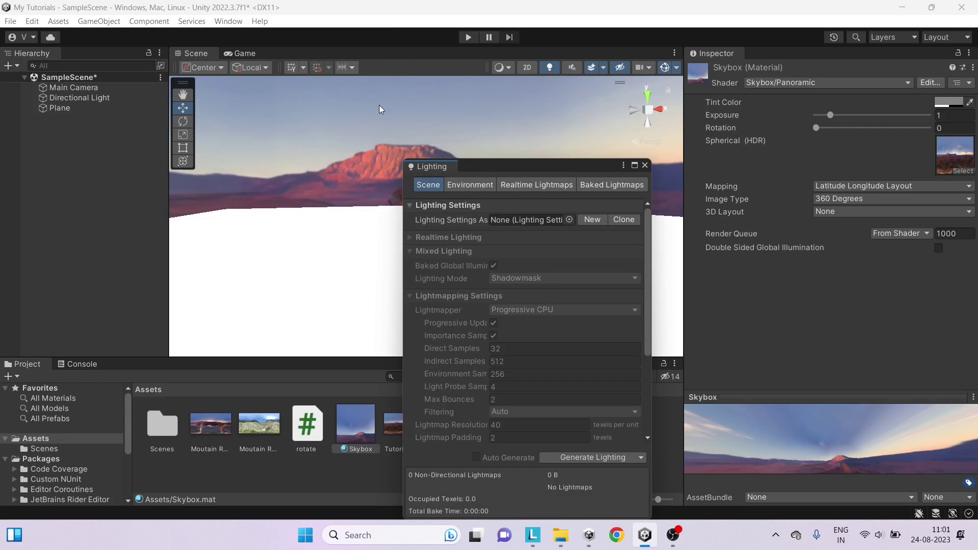
pyautogui.click(470, 185)
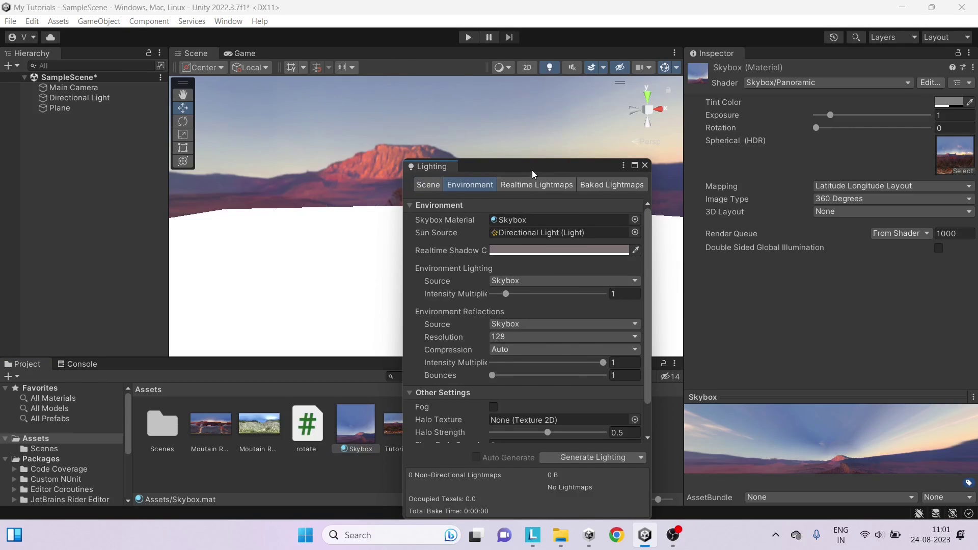
pyautogui.moveTo(532, 168); pyautogui.dragTo(668, 135)
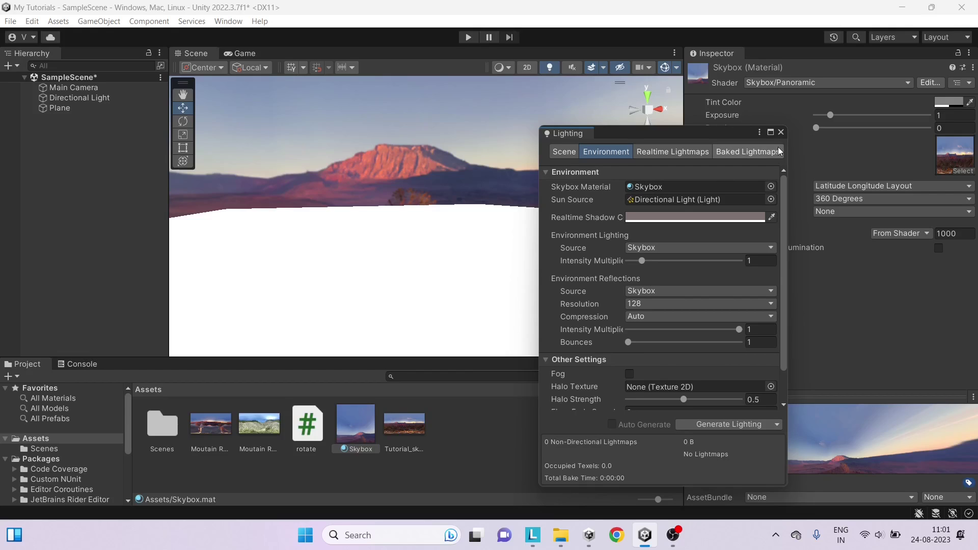
pyautogui.click(780, 132)
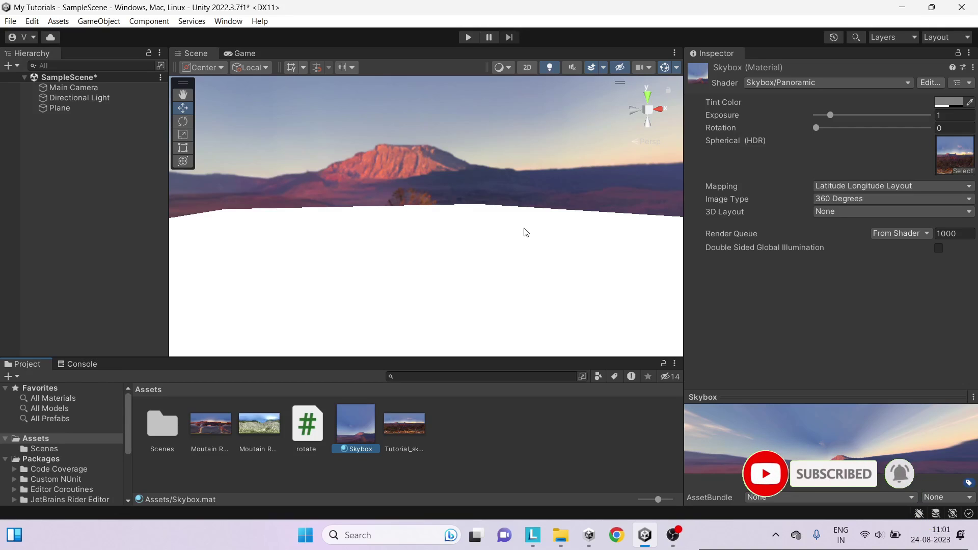
pyautogui.click(494, 257)
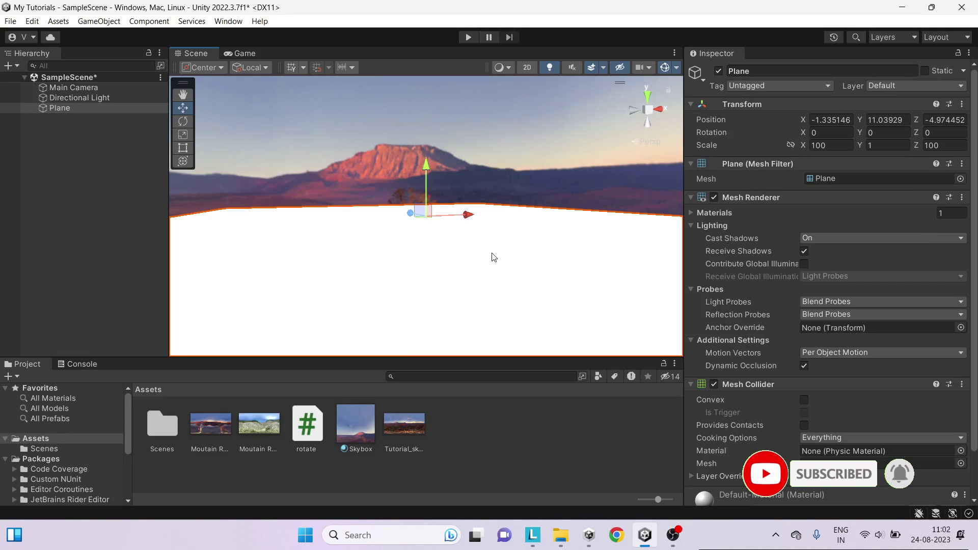